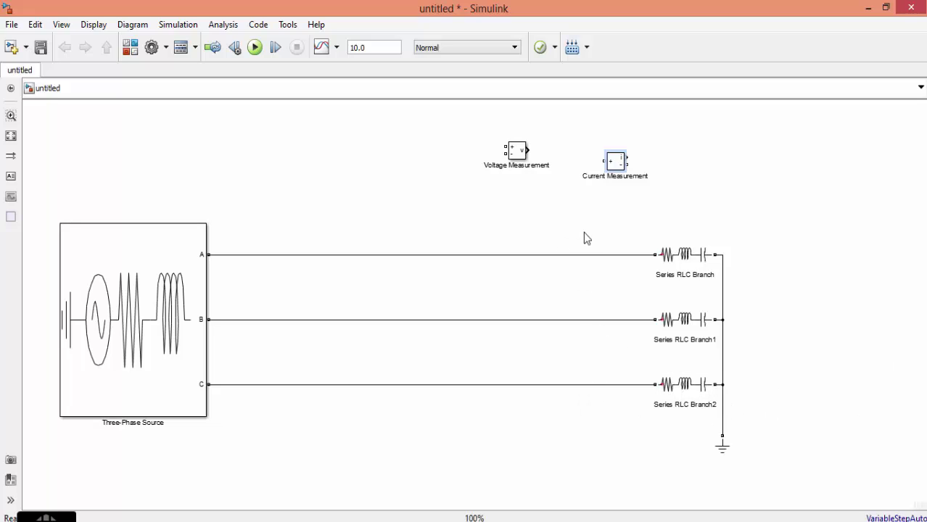
{"action": "left_click", "coordinate": [671, 260]}
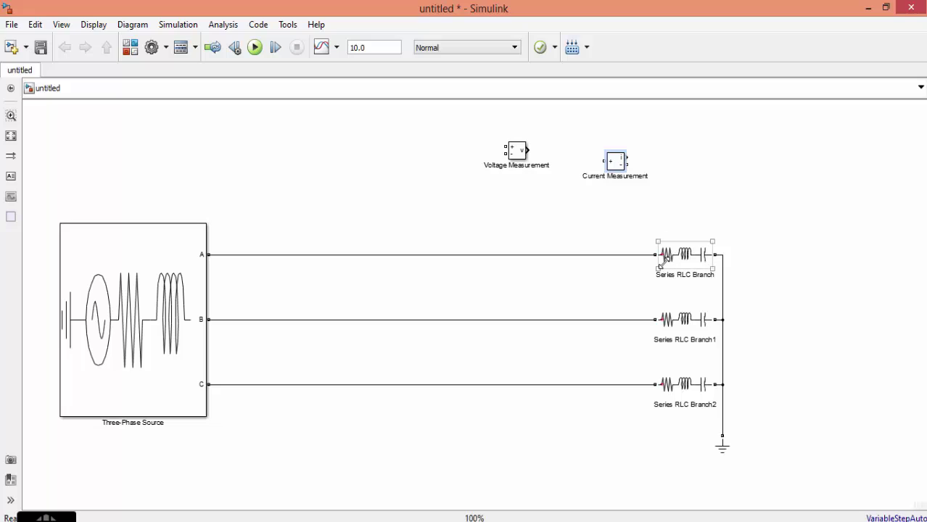
{"action": "left_click", "coordinate": [685, 319]}
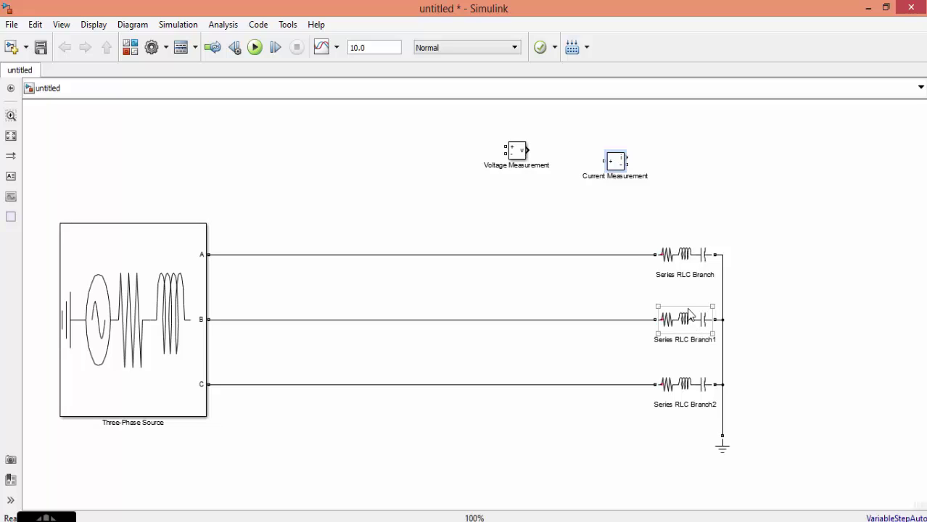
{"action": "left_click", "coordinate": [670, 310]}
- Place a Voltage Measurement block below each of the phase A, B and C lines and wire each positive terminal to its phase
{"action": "left_click", "coordinate": [506, 157]}
{"action": "left_click_drag", "start_coordinate": [506, 160], "coordinate": [289, 406]}
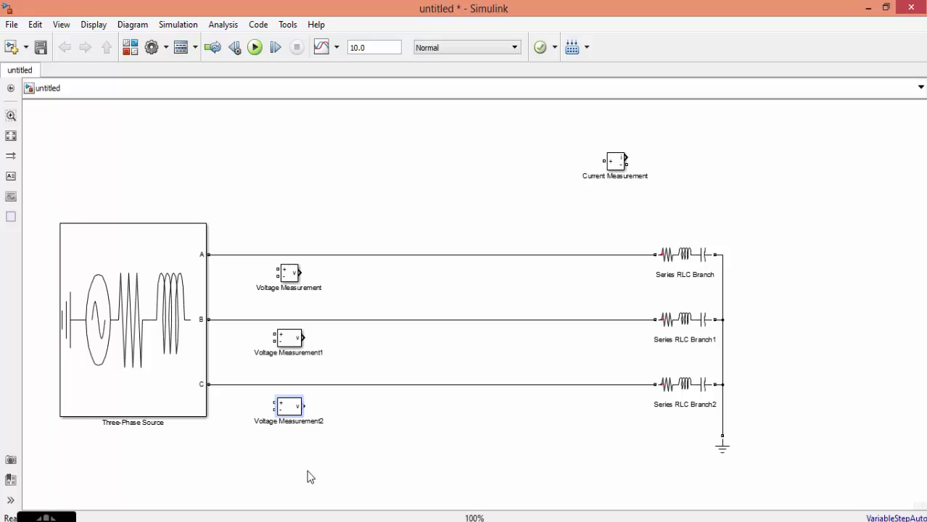
{"action": "left_click", "coordinate": [275, 267]}
{"action": "left_click_drag", "start_coordinate": [276, 266], "coordinate": [270, 254]}
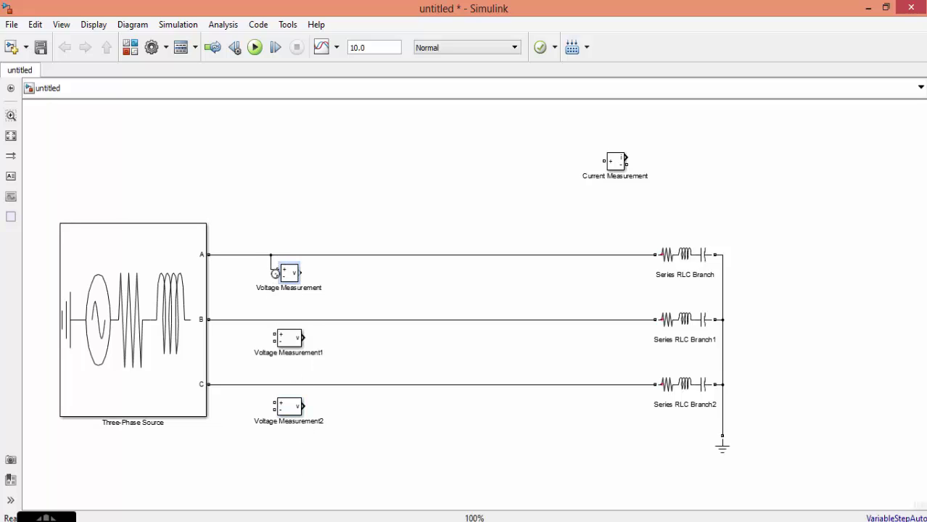
{"action": "left_click_drag", "start_coordinate": [275, 334], "coordinate": [254, 319]}
{"action": "left_click_drag", "start_coordinate": [272, 401], "coordinate": [248, 384]}
- Duplicate the ground block and place the copy below Voltage Measurement2
{"action": "left_click_drag", "start_coordinate": [701, 439], "coordinate": [742, 466]}
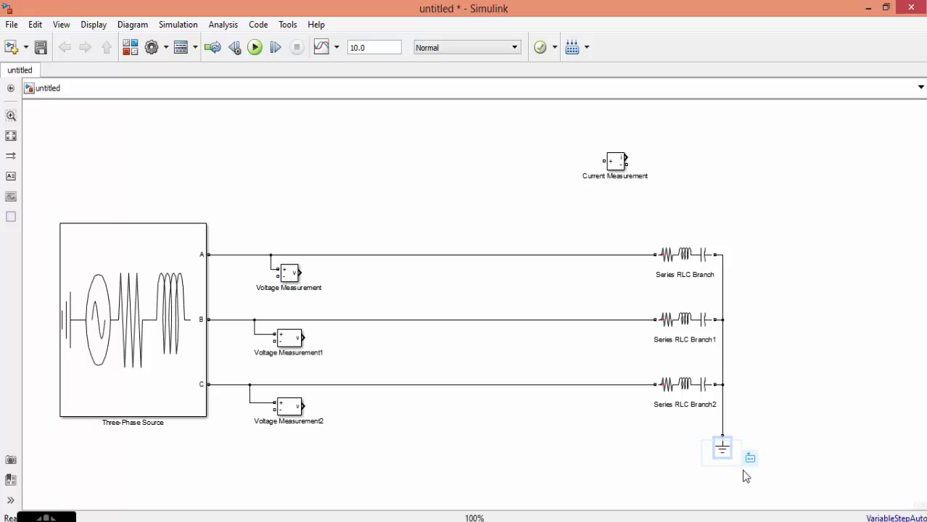
{"action": "mouse_move", "coordinate": [743, 464]}
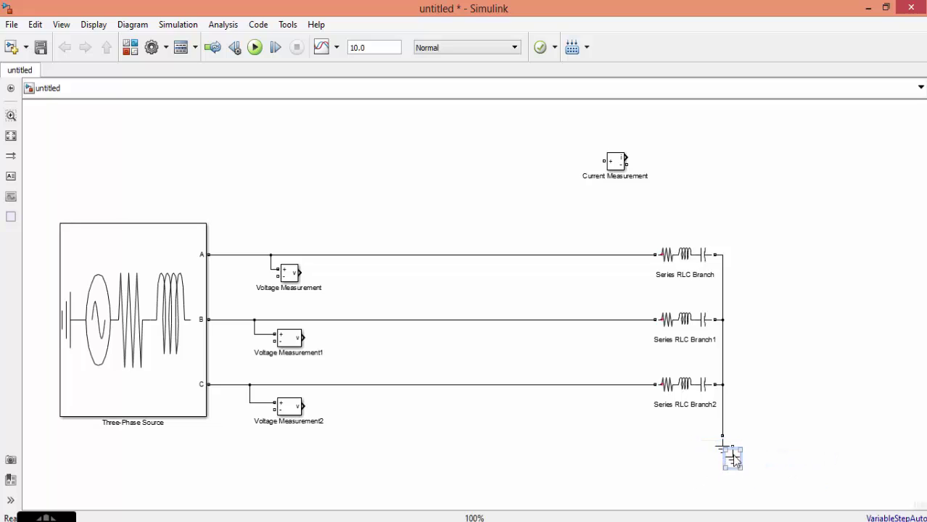
{"action": "left_click_drag", "start_coordinate": [732, 459], "coordinate": [266, 471]}
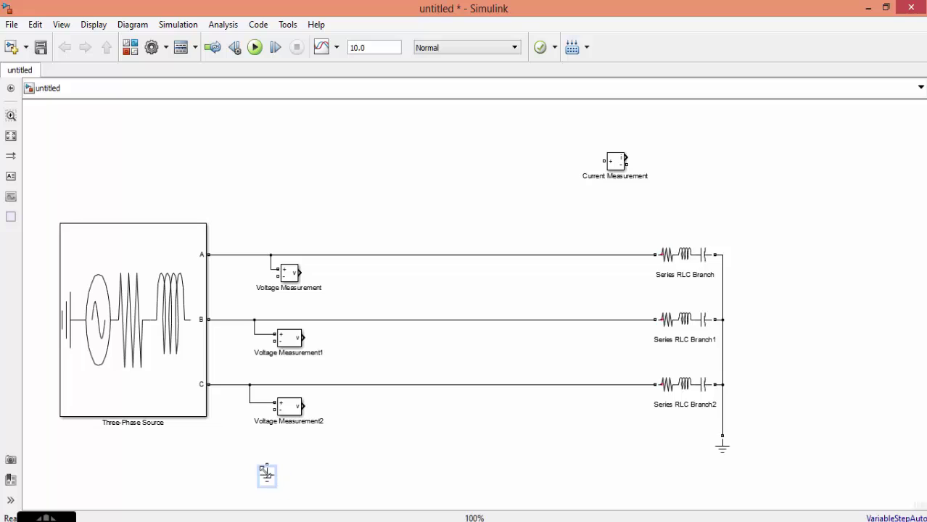
- Connect the negative terminals of Voltage Measurement, Voltage Measurement1 and Voltage Measurement2 to the new ground
{"action": "left_click_drag", "start_coordinate": [271, 408], "coordinate": [266, 466]}
{"action": "left_click_drag", "start_coordinate": [274, 341], "coordinate": [253, 411]}
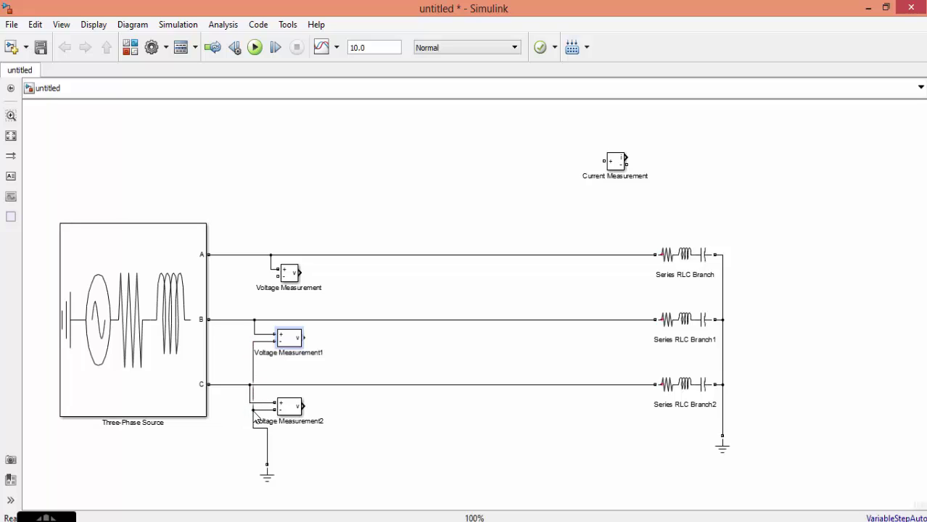
{"action": "left_click_drag", "start_coordinate": [277, 276], "coordinate": [254, 351]}
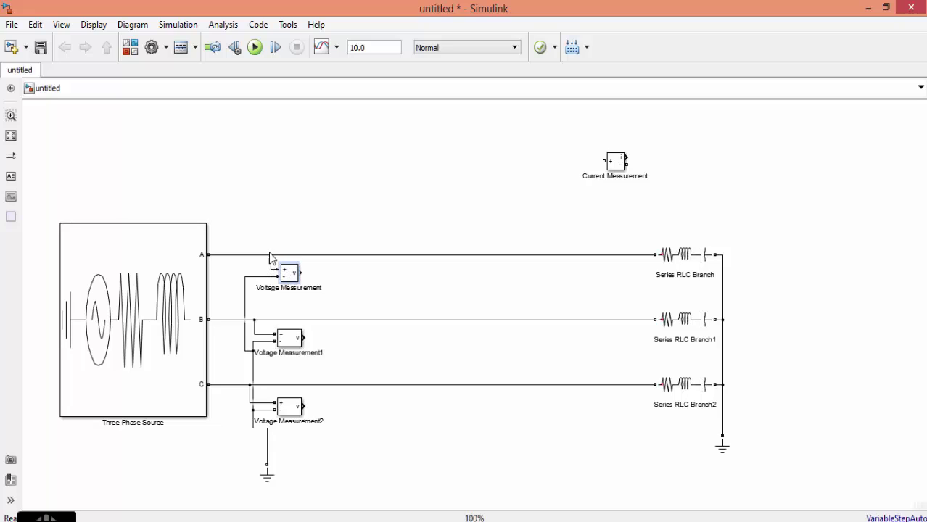
{"action": "left_click_drag", "start_coordinate": [277, 269], "coordinate": [269, 254]}
- Add three more copies of the Voltage Measurement block in a column beside the first three, one below each phase line
{"action": "left_click_drag", "start_coordinate": [290, 272], "coordinate": [402, 288]}
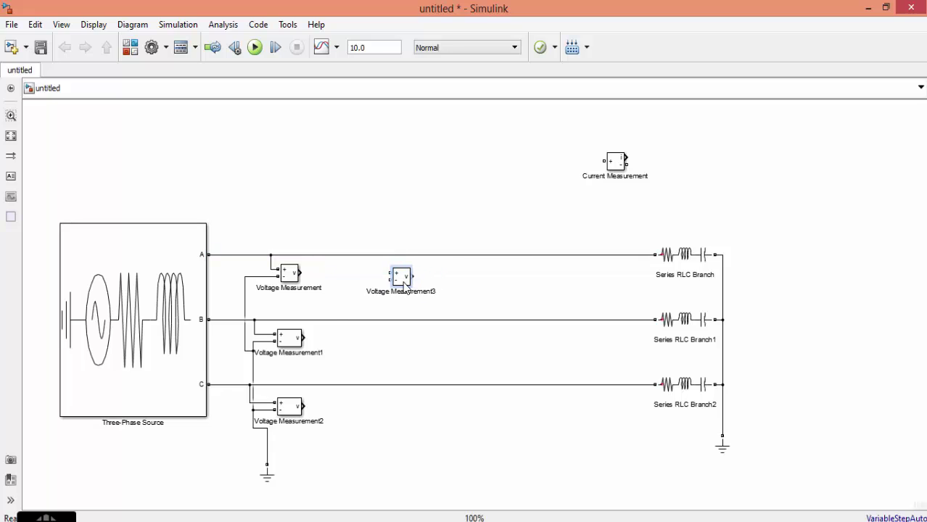
{"action": "key", "text": "ctrl+v"}
{"action": "left_click", "coordinate": [308, 306]}
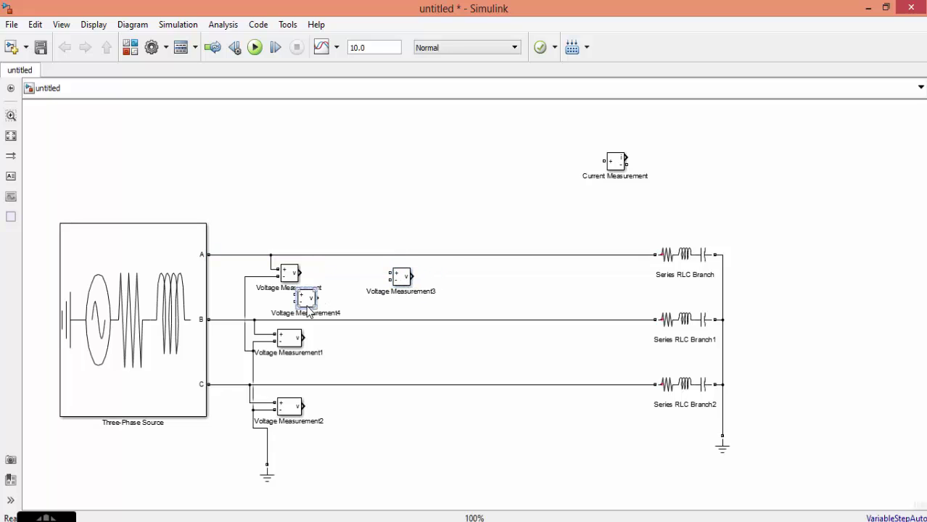
{"action": "left_click_drag", "start_coordinate": [310, 303], "coordinate": [408, 362]}
{"action": "key", "text": "ctrl+v"}
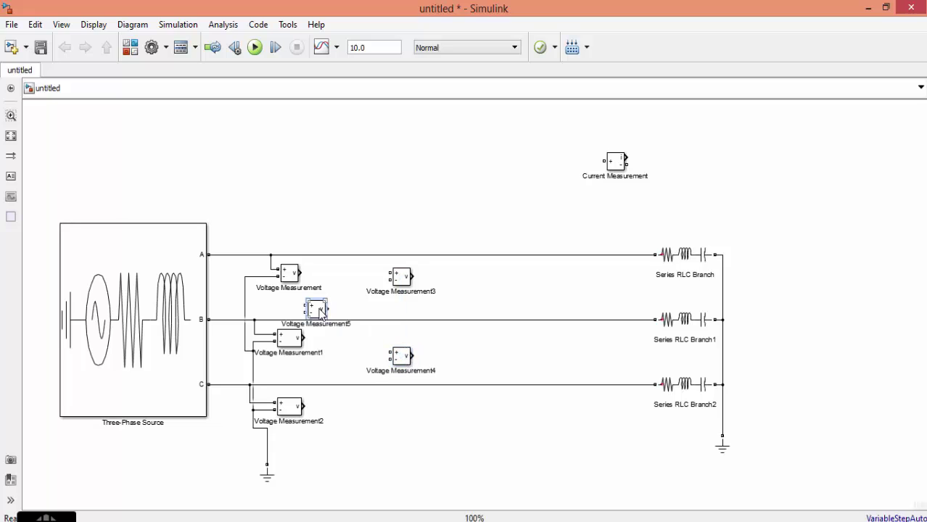
{"action": "left_click_drag", "start_coordinate": [317, 313], "coordinate": [406, 428]}
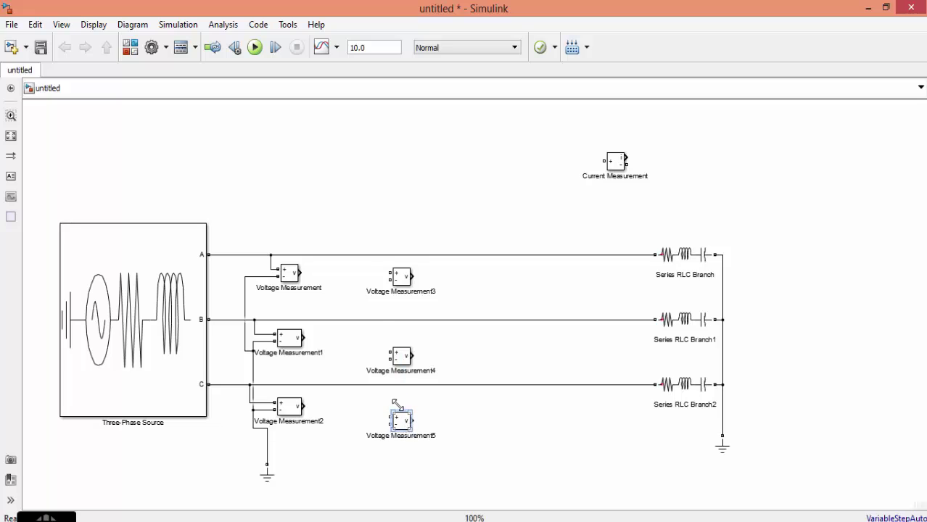
- Wire Voltage Measurement3 between phases A and B, Voltage Measurement4 between B and C, and Voltage Measurement5 between A and C
{"action": "left_click_drag", "start_coordinate": [389, 272], "coordinate": [372, 253]}
{"action": "left_click_drag", "start_coordinate": [389, 280], "coordinate": [364, 319]}
{"action": "left_click_drag", "start_coordinate": [389, 353], "coordinate": [382, 319]}
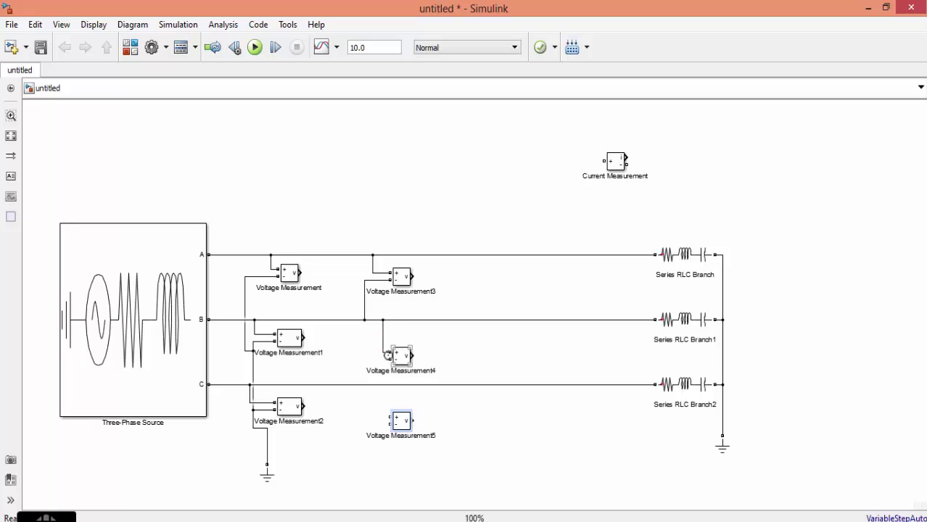
{"action": "left_click_drag", "start_coordinate": [390, 359], "coordinate": [377, 384]}
{"action": "left_click_drag", "start_coordinate": [389, 417], "coordinate": [425, 255]}
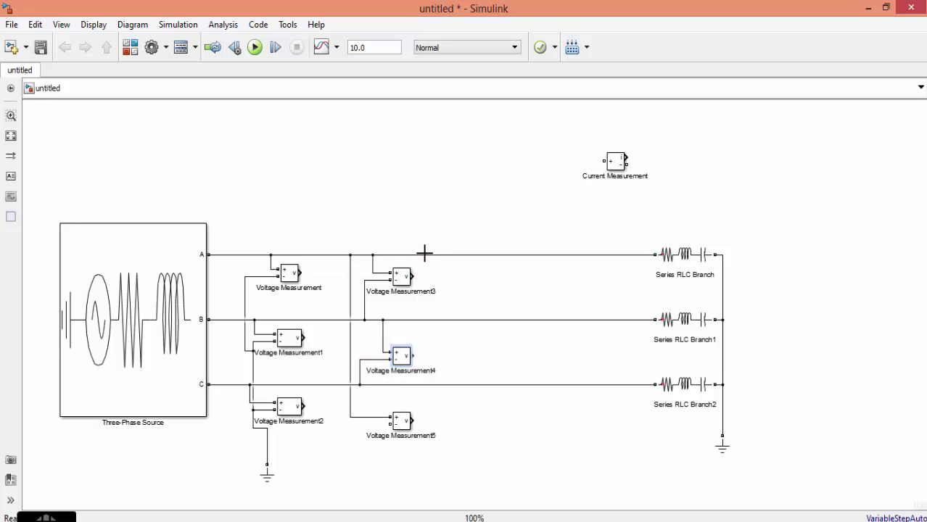
{"action": "left_click_drag", "start_coordinate": [389, 424], "coordinate": [377, 382]}
- Add the annotation "PHASE VOLTAGE" in font size 18 above the first column of voltage measurement blocks
{"action": "left_click", "coordinate": [11, 176]}
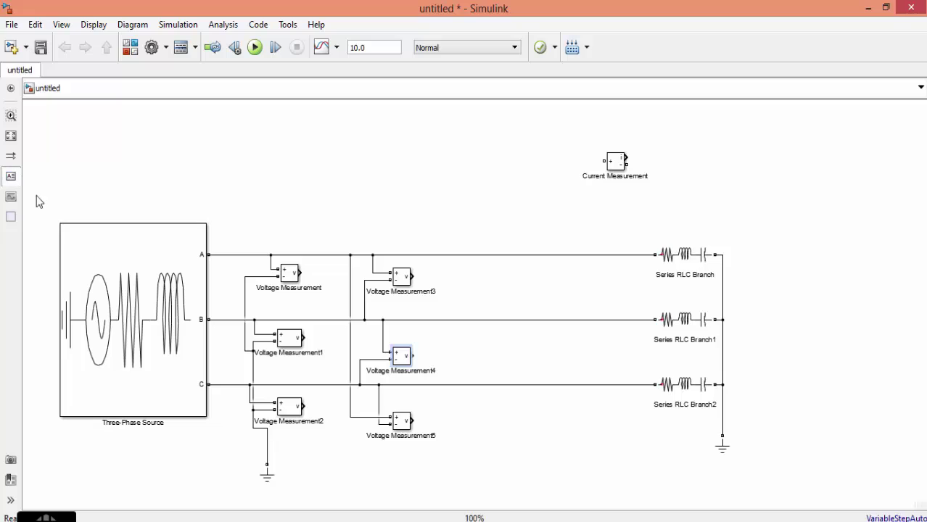
{"action": "left_click", "coordinate": [232, 234]}
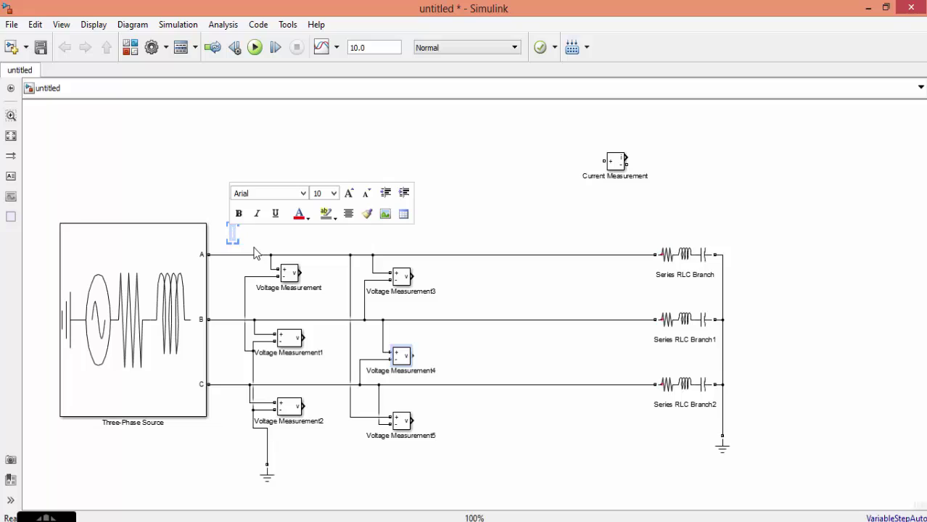
{"action": "left_click", "coordinate": [333, 193]}
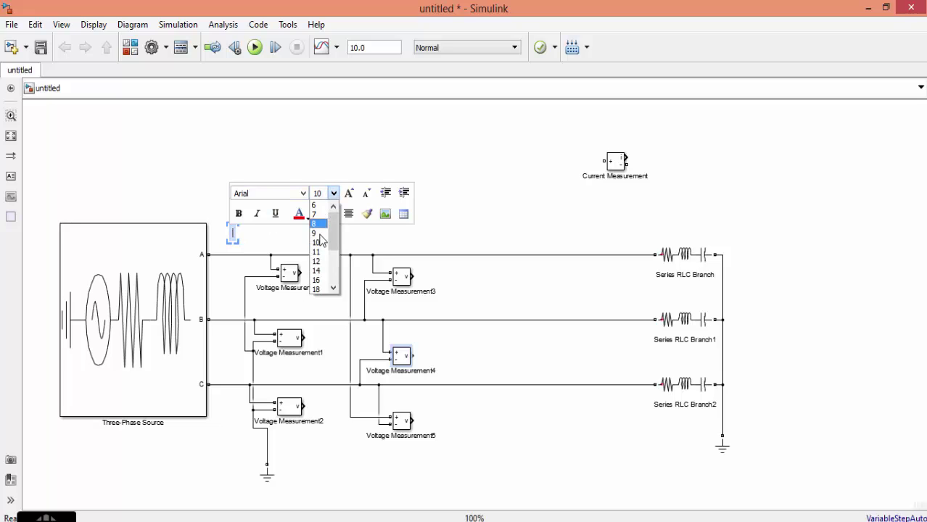
{"action": "left_click", "coordinate": [316, 289]}
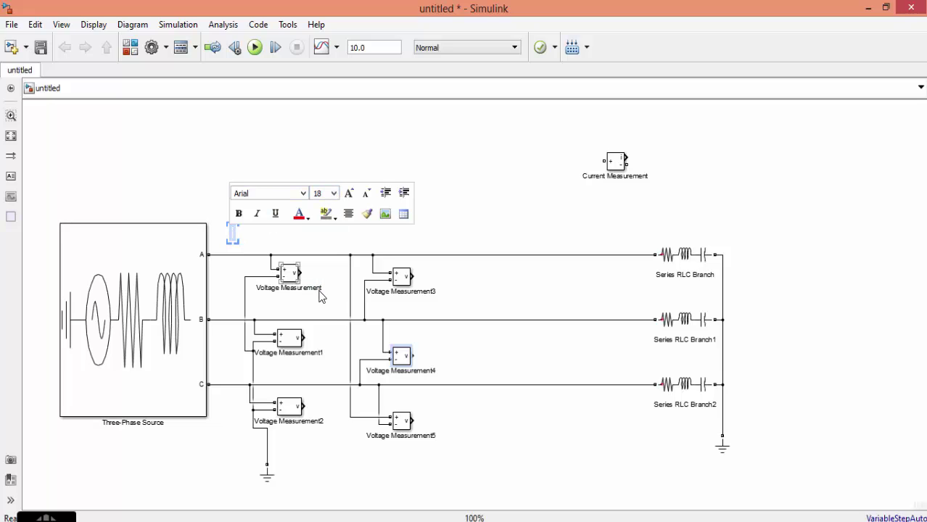
{"action": "type", "text": "PHASE "}
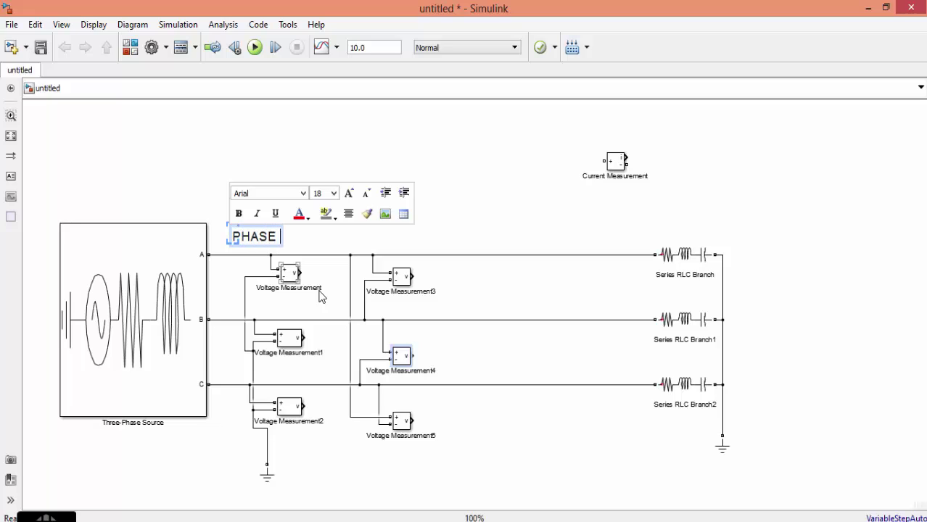
{"action": "type", "text": "VOLTAGE"}
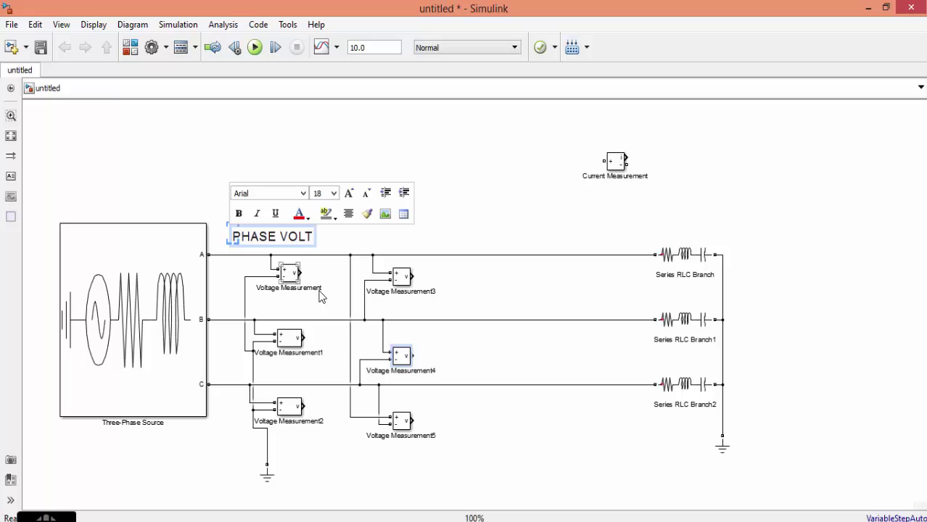
{"action": "left_click", "coordinate": [526, 216]}
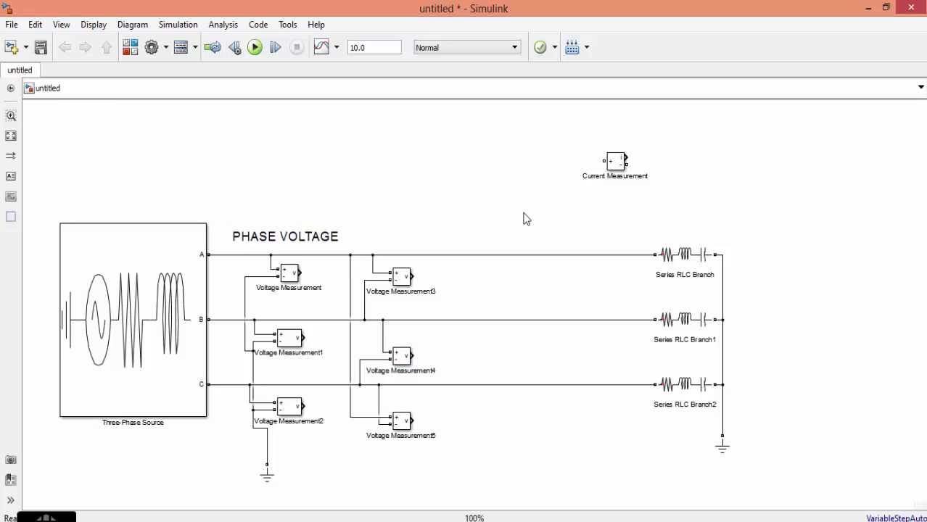
- Add the annotation "LINE VOLTAGE" in font size 18 above the second column of voltage measurement blocks
{"action": "left_click", "coordinate": [11, 177]}
{"action": "left_click", "coordinate": [372, 234]}
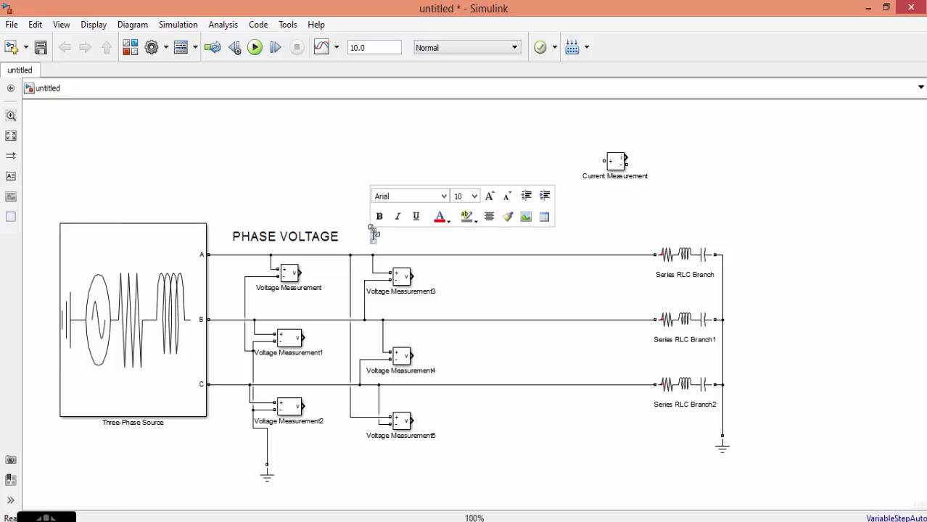
{"action": "left_click", "coordinate": [474, 196]}
{"action": "left_click", "coordinate": [462, 291]}
{"action": "type", "text": "LINE"}
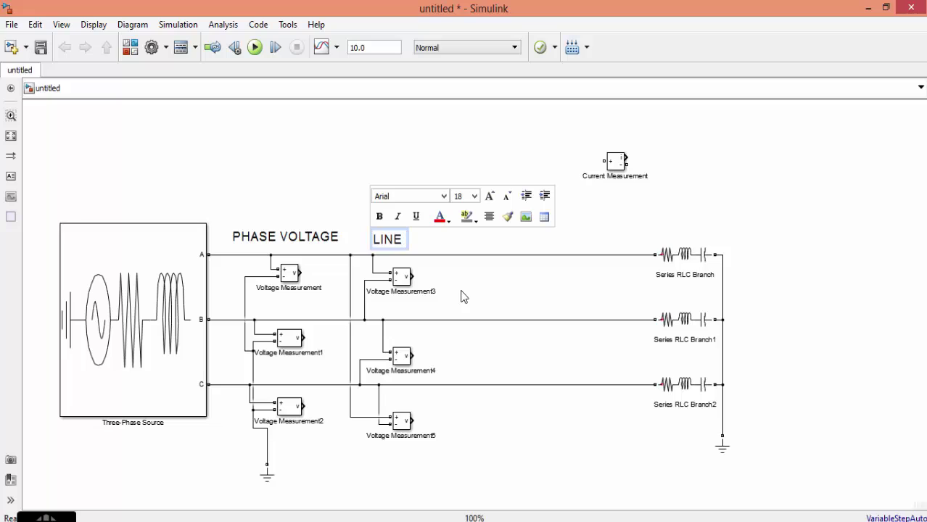
{"action": "type", "text": " VOLTA"}
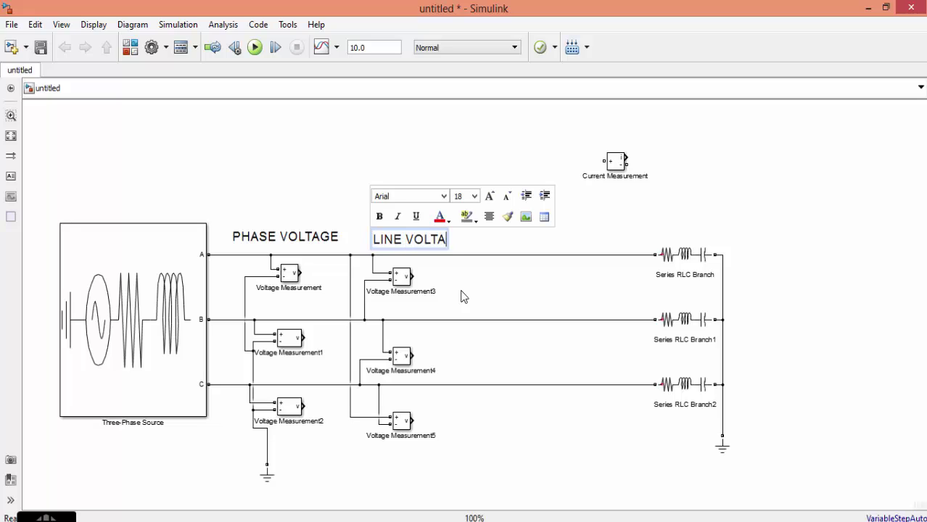
{"action": "type", "text": "GE"}
{"action": "left_click", "coordinate": [571, 280]}
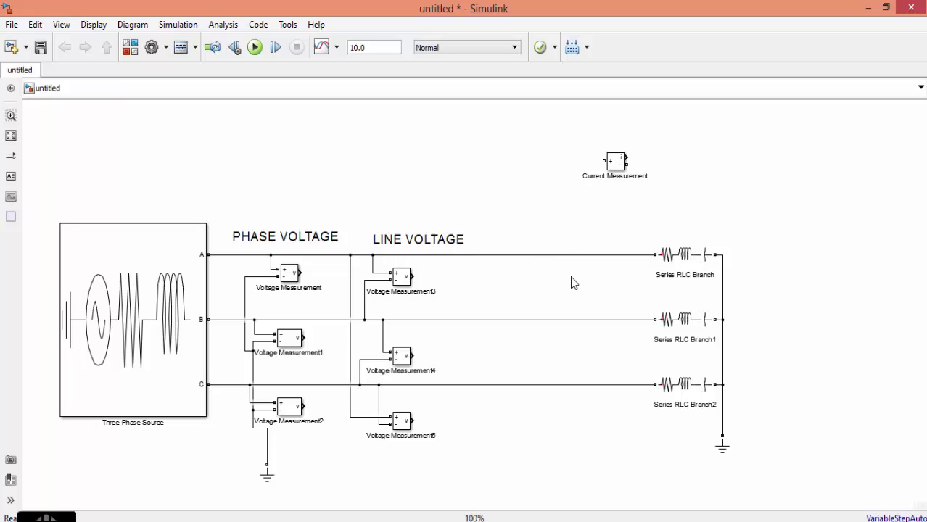
- Delete the three phase line segments between the second column of voltage measurement blocks and the Series RLC branches
{"action": "left_click_drag", "start_coordinate": [565, 234], "coordinate": [579, 275]}
{"action": "key", "text": "Delete"}
{"action": "left_click_drag", "start_coordinate": [602, 336], "coordinate": [601, 310]}
{"action": "key", "text": "Delete"}
{"action": "left_click_drag", "start_coordinate": [600, 371], "coordinate": [603, 410]}
{"action": "key", "text": "Delete"}
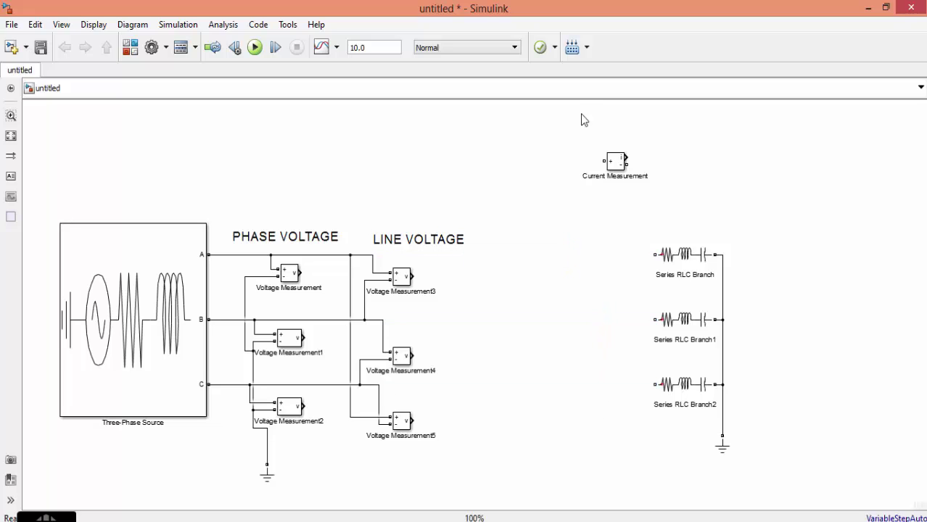
- Place the Current Measurement block and two copies of it in front of the three Series RLC branches, aligned with the phases
{"action": "left_click_drag", "start_coordinate": [615, 158], "coordinate": [576, 319]}
{"action": "key", "text": "ctrl+v"}
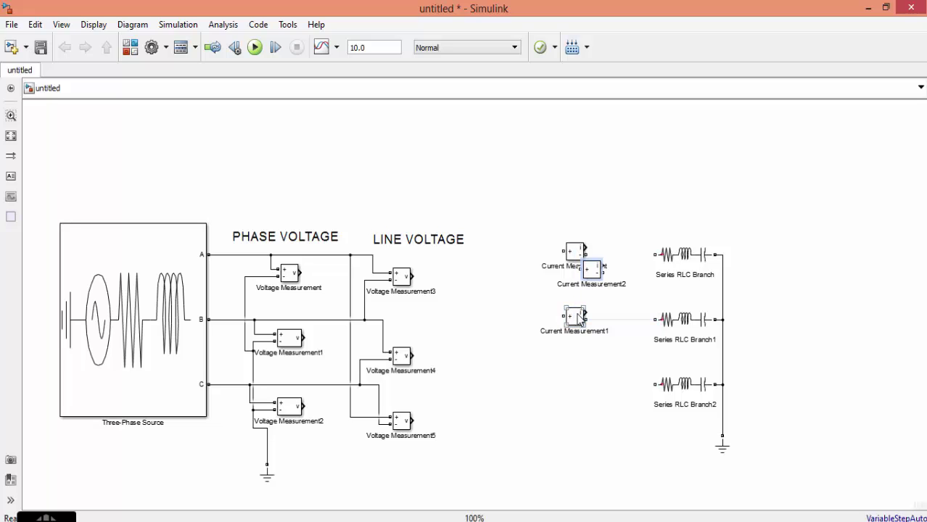
{"action": "left_click_drag", "start_coordinate": [591, 269], "coordinate": [585, 392]}
{"action": "left_click_drag", "start_coordinate": [584, 393], "coordinate": [582, 386]}
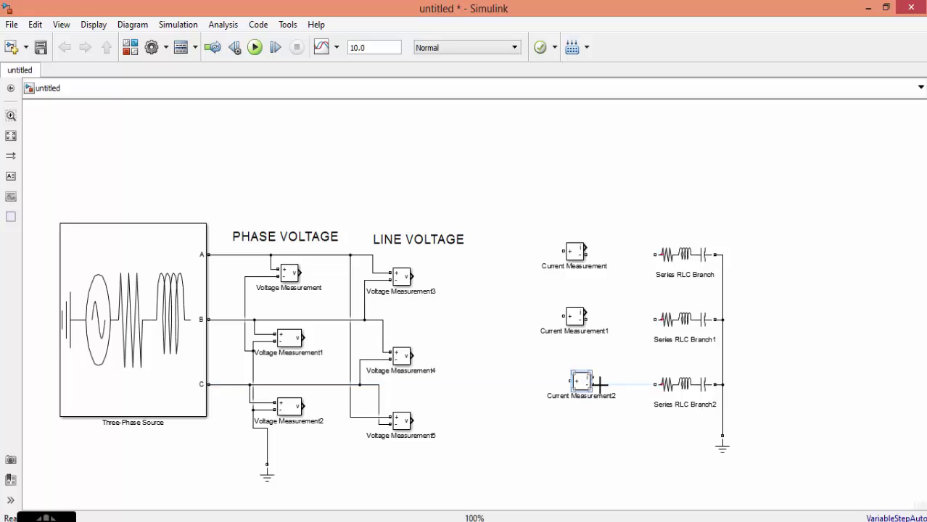
- Connect the negative terminal of each Current Measurement block to the input of its Series RLC branch
{"action": "left_click_drag", "start_coordinate": [648, 384], "coordinate": [652, 385]}
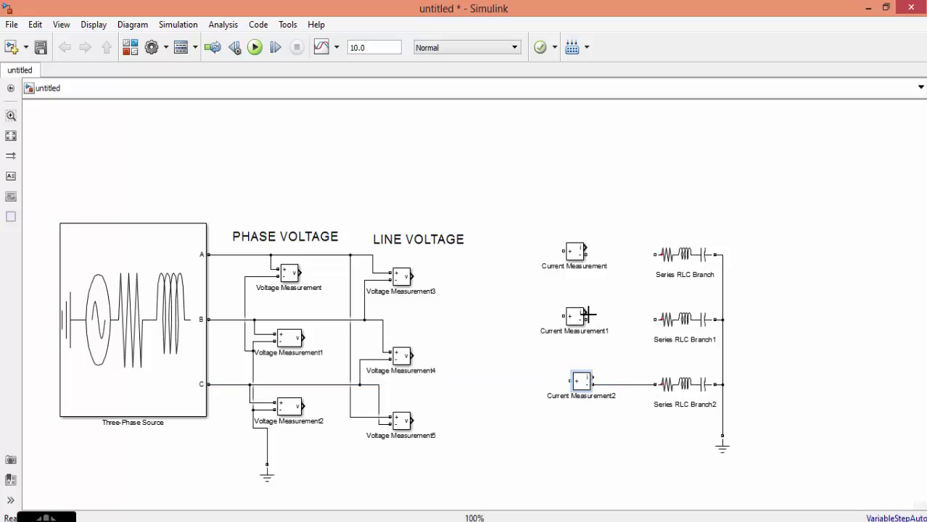
{"action": "left_click_drag", "start_coordinate": [602, 321], "coordinate": [655, 319]}
{"action": "left_click_drag", "start_coordinate": [645, 253], "coordinate": [654, 254]}
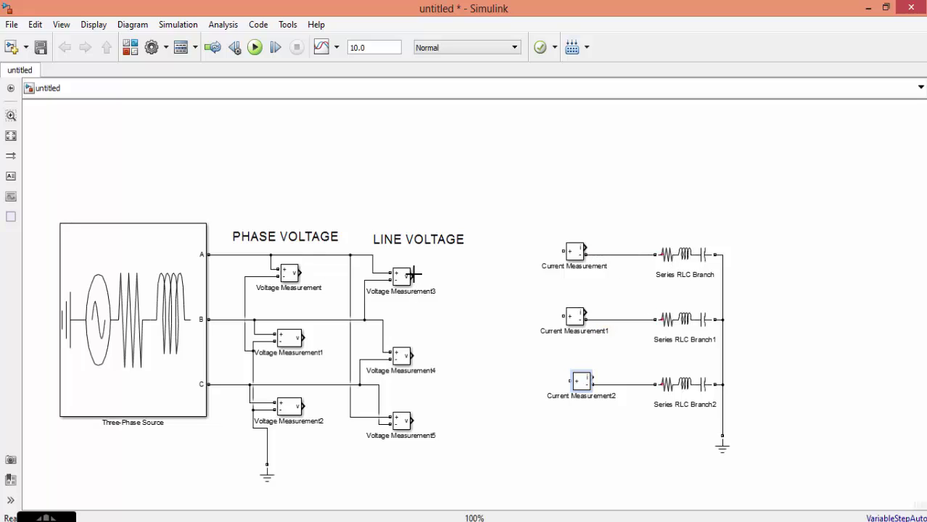
- Connect the positive terminals of the three Current Measurement blocks to the phase A, B and C lines respectively
{"action": "left_click_drag", "start_coordinate": [412, 274], "coordinate": [430, 277]}
{"action": "left_click_drag", "start_coordinate": [563, 252], "coordinate": [368, 255]}
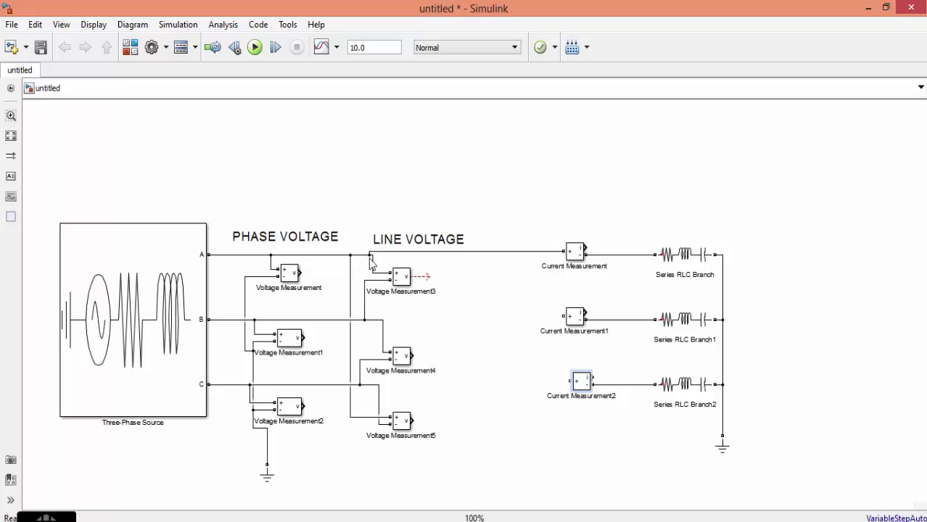
{"action": "left_click_drag", "start_coordinate": [563, 317], "coordinate": [377, 319]}
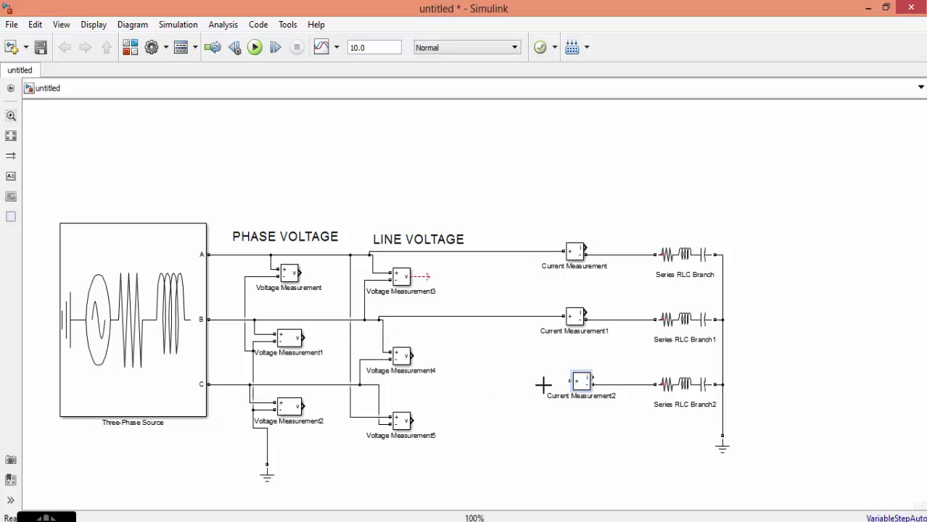
{"action": "left_click_drag", "start_coordinate": [569, 380], "coordinate": [378, 384]}
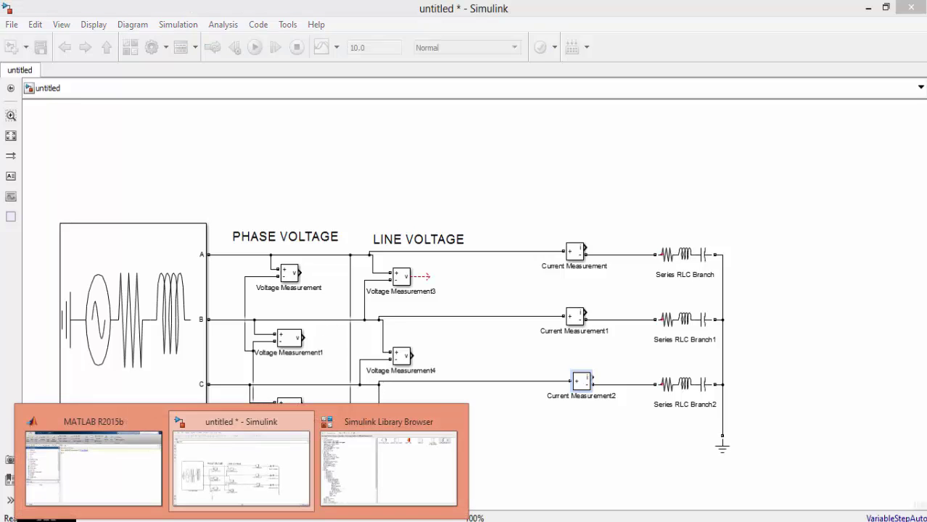
- Add the powergui block from the SimPowerSystems Fundamental Blocks library to the untitled model
{"action": "left_click", "coordinate": [354, 424]}
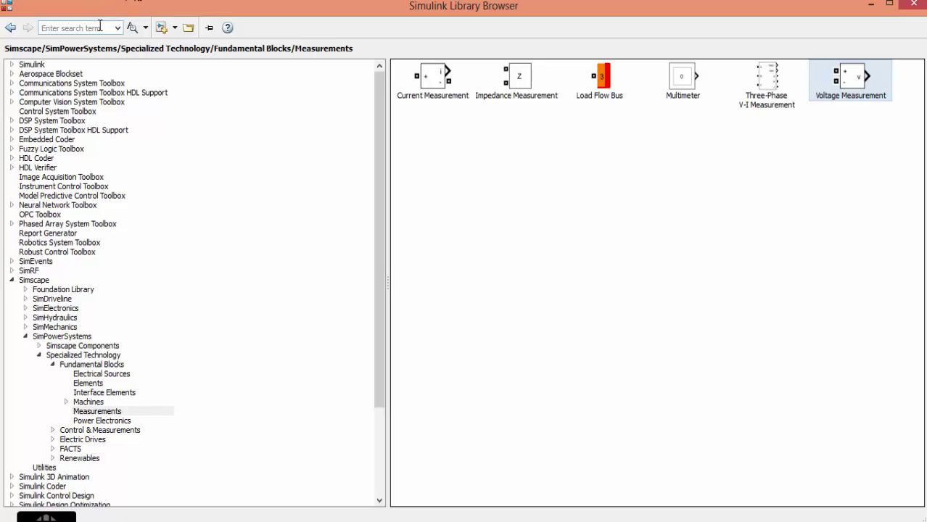
{"action": "left_click", "coordinate": [80, 358]}
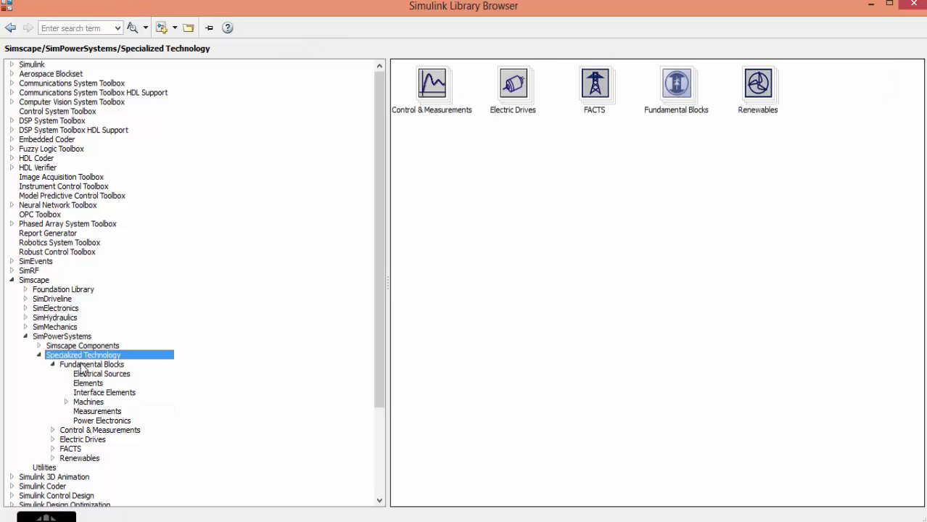
{"action": "left_click", "coordinate": [82, 365]}
{"action": "left_click", "coordinate": [658, 115]}
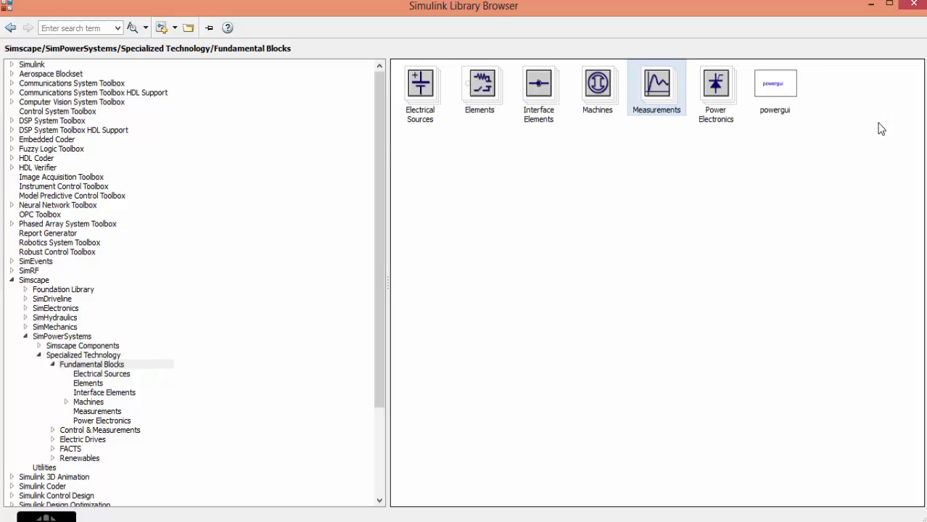
{"action": "right_click", "coordinate": [785, 83]}
{"action": "left_click", "coordinate": [771, 90]}
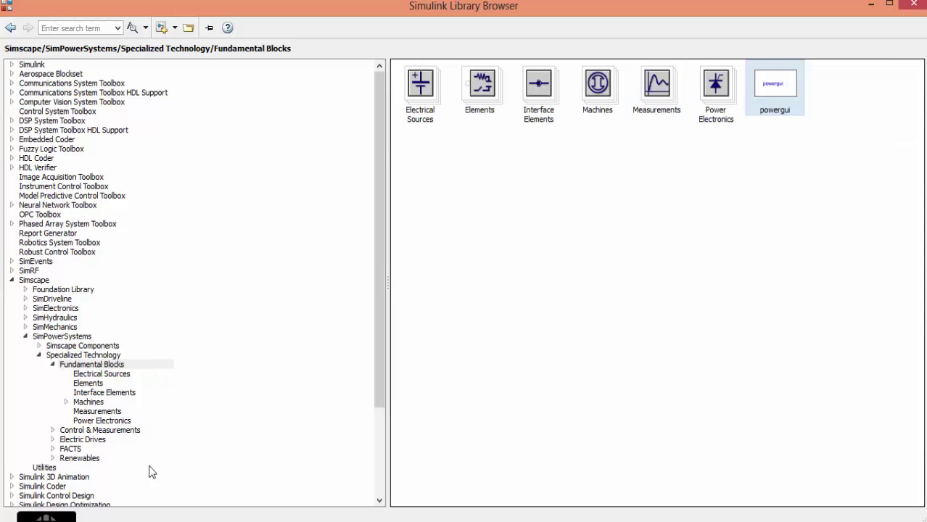
- Add the RMS block from the Specialized Technology Control & Measurements > Measurements library to the model
{"action": "left_click", "coordinate": [118, 430]}
{"action": "left_click", "coordinate": [114, 422]}
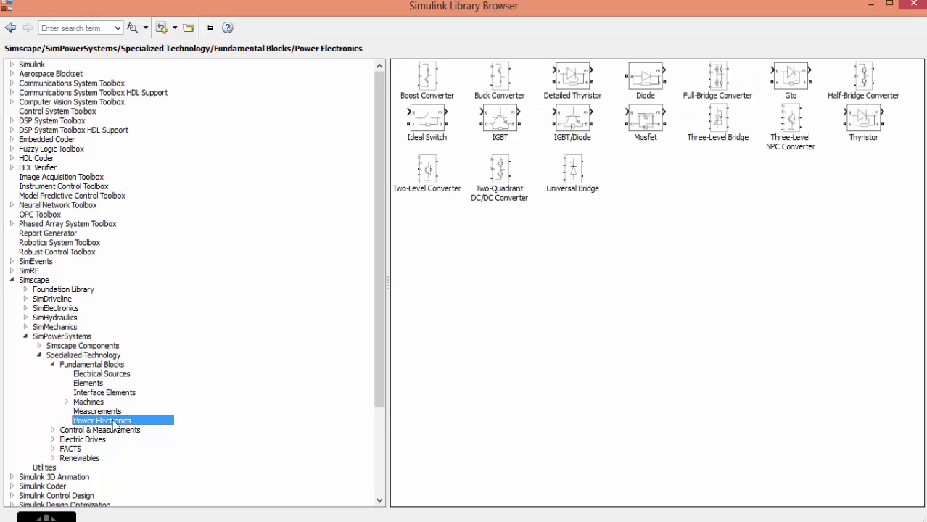
{"action": "left_click", "coordinate": [103, 432]}
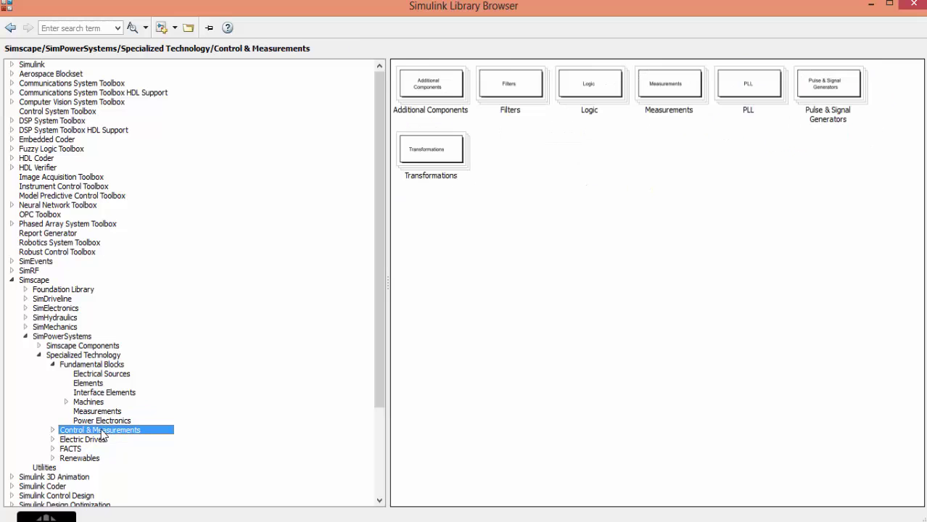
{"action": "left_click", "coordinate": [675, 93]}
{"action": "double_click", "coordinate": [675, 93]}
{"action": "left_click", "coordinate": [415, 190]}
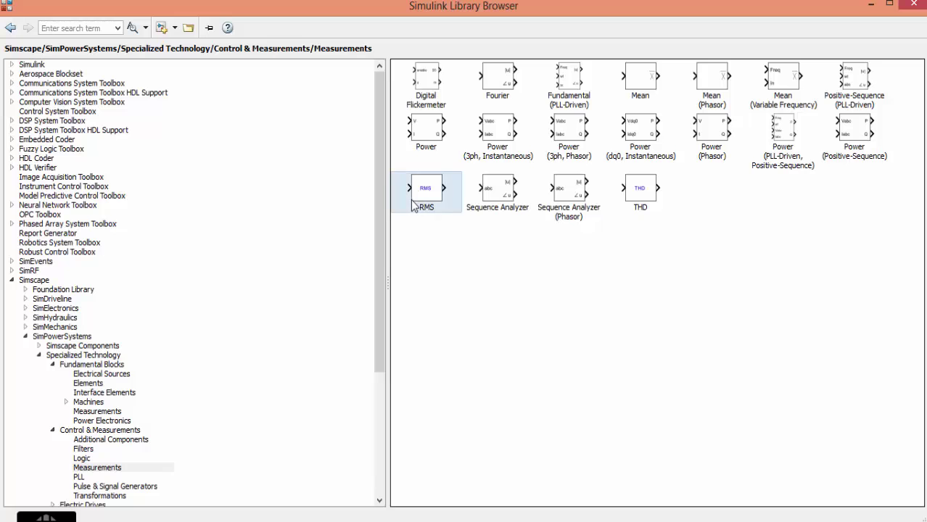
{"action": "right_click", "coordinate": [413, 202]}
{"action": "left_click", "coordinate": [435, 209]}
- Separate the overlapping new blocks, placing RMS above the circuit and powergui above and beyond the Series RLC branches
{"action": "left_click_drag", "start_coordinate": [485, 300], "coordinate": [506, 153]}
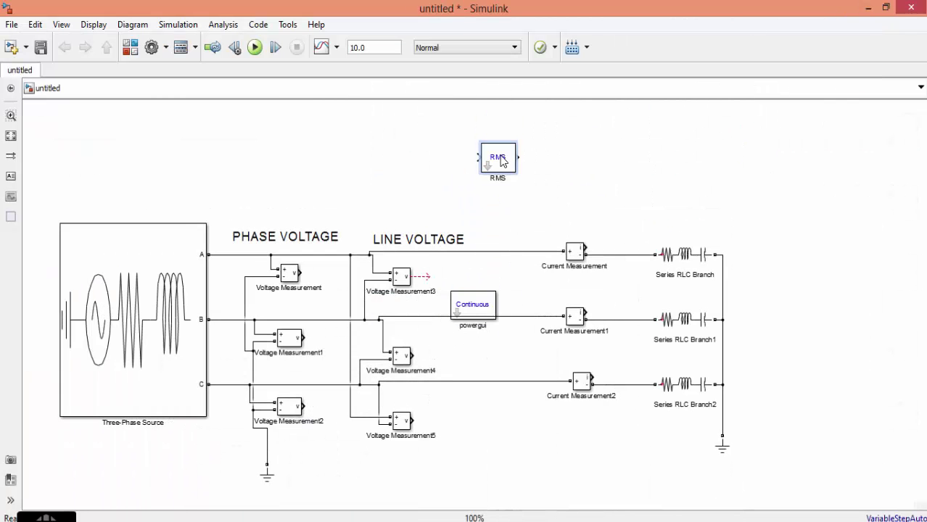
{"action": "left_click", "coordinate": [477, 308]}
{"action": "left_click_drag", "start_coordinate": [478, 308], "coordinate": [874, 158]}
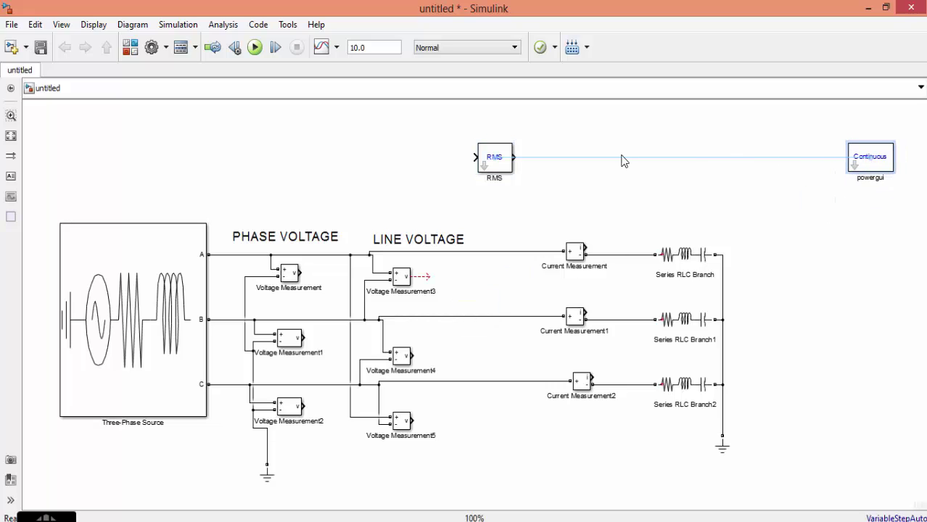
- Place the RMS block and two copies of it beside the three LINE VOLTAGE measurement blocks
{"action": "left_click", "coordinate": [500, 159]}
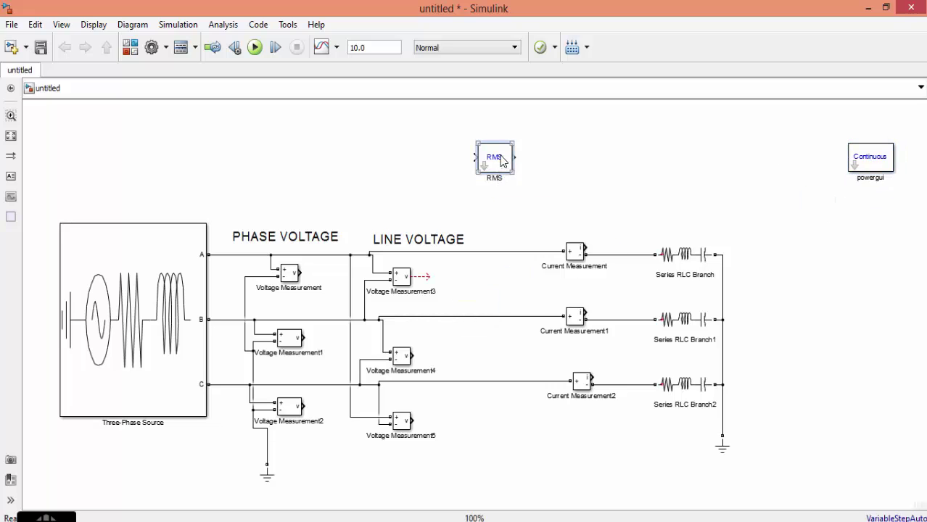
{"action": "left_click_drag", "start_coordinate": [502, 161], "coordinate": [479, 281]}
{"action": "left_click", "coordinate": [501, 163]}
{"action": "left_click_drag", "start_coordinate": [502, 163], "coordinate": [496, 353]}
{"action": "key", "text": "ctrl+v"}
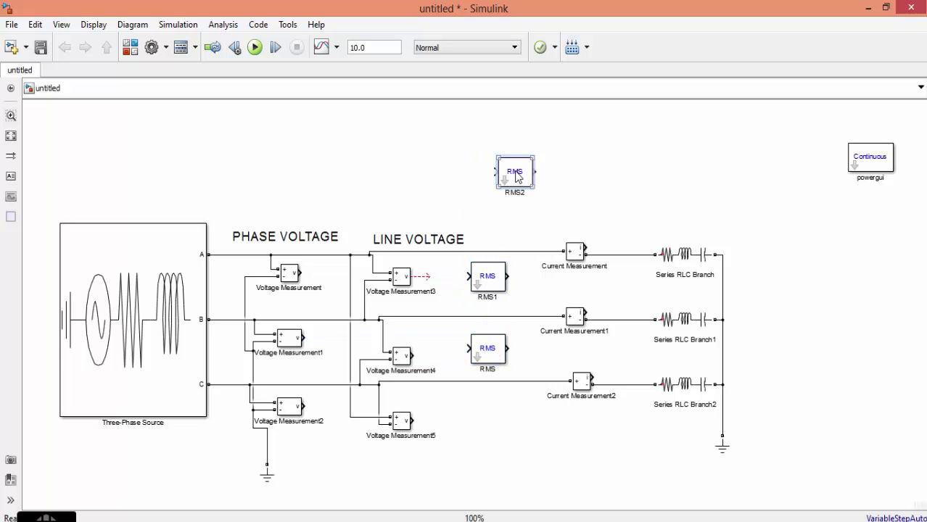
{"action": "left_click_drag", "start_coordinate": [517, 181], "coordinate": [491, 435]}
- Paste three more RMS blocks and stack them in a column above the PHASE VOLTAGE label
{"action": "key", "text": "ctrl+v"}
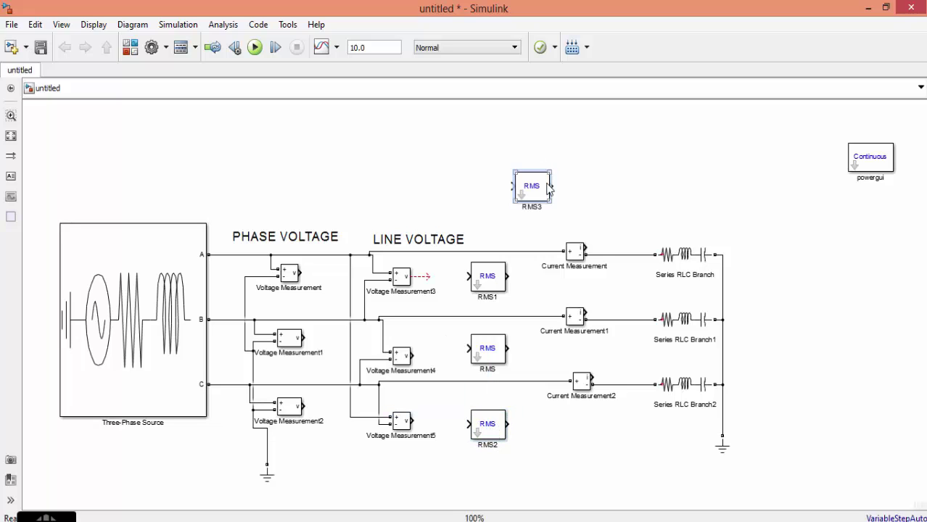
{"action": "left_click_drag", "start_coordinate": [538, 187], "coordinate": [333, 125]}
{"action": "key", "text": "ctrl+v"}
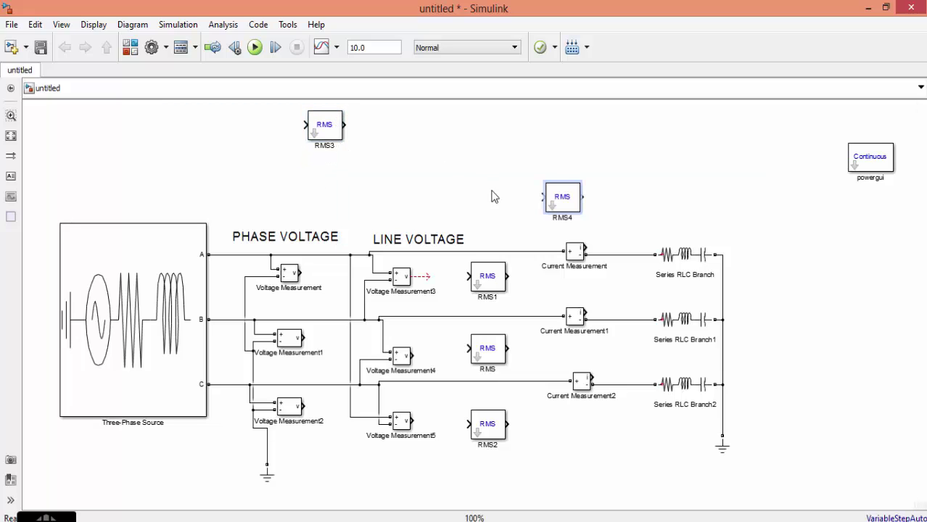
{"action": "left_click_drag", "start_coordinate": [551, 201], "coordinate": [324, 176]}
{"action": "key", "text": "ctrl+v"}
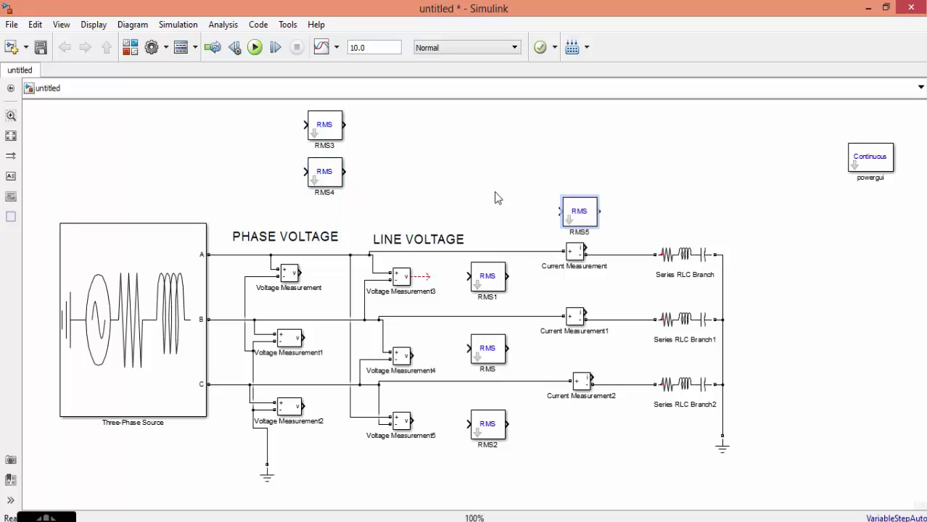
{"action": "left_click_drag", "start_coordinate": [591, 222], "coordinate": [568, 221]}
{"action": "left_click_drag", "start_coordinate": [464, 213], "coordinate": [335, 225]}
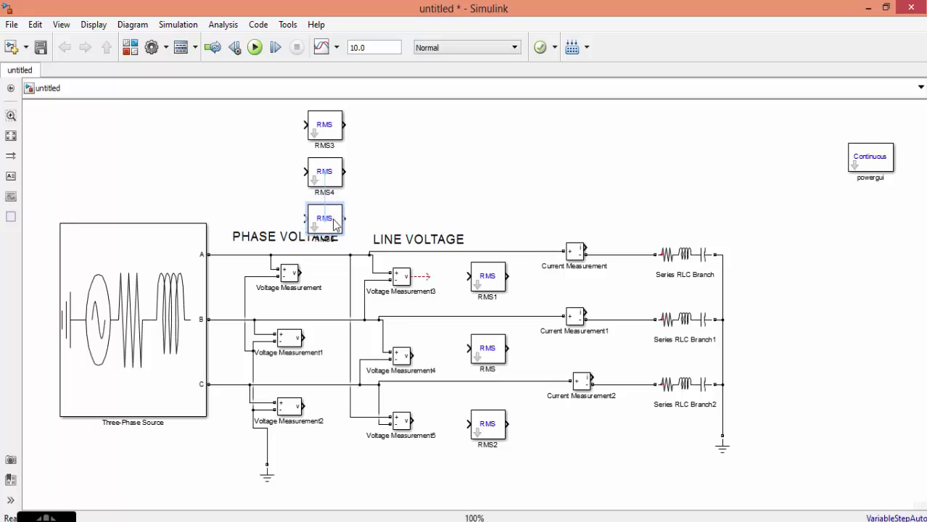
{"action": "left_click_drag", "start_coordinate": [335, 225], "coordinate": [336, 222]}
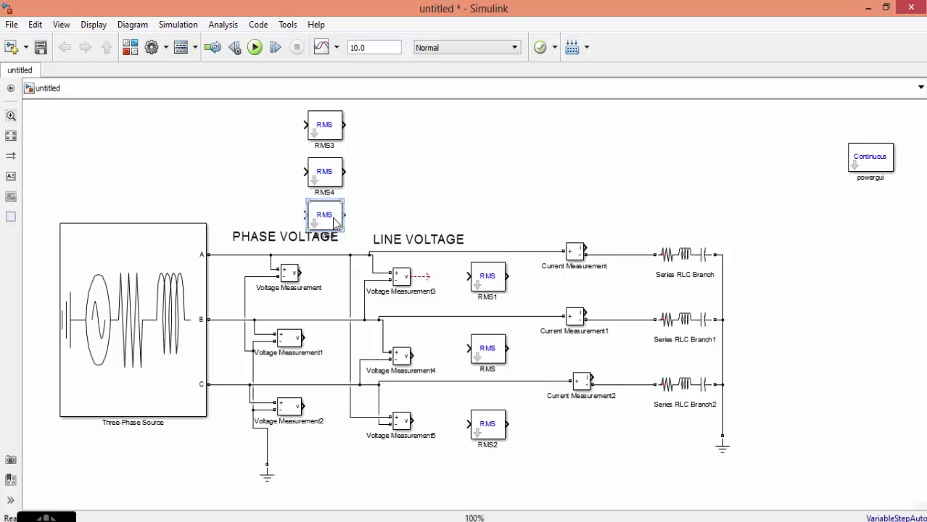
- Connect the outputs of the three PHASE VOLTAGE measurement blocks to the stacked RMS blocks above them, in phase order
{"action": "left_click_drag", "start_coordinate": [303, 271], "coordinate": [302, 125]}
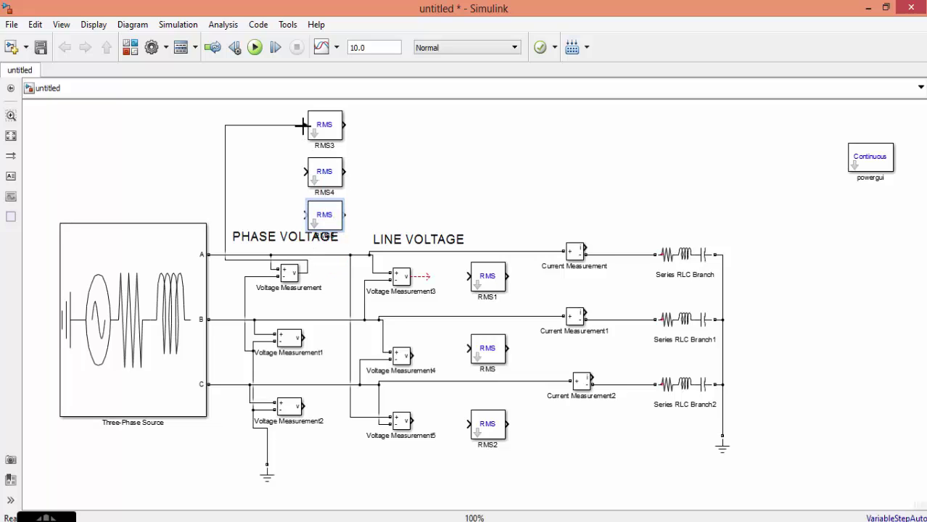
{"action": "left_click_drag", "start_coordinate": [308, 336], "coordinate": [308, 171]}
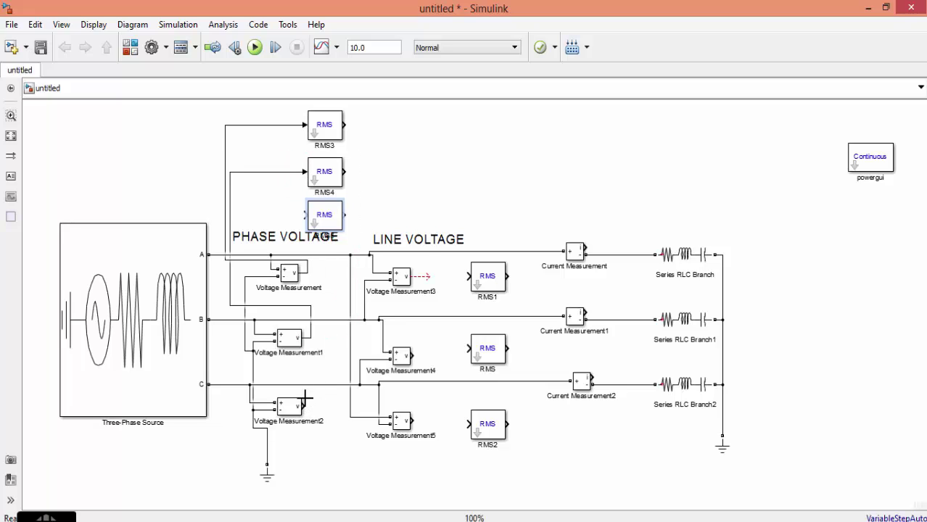
{"action": "left_click_drag", "start_coordinate": [305, 395], "coordinate": [304, 214]}
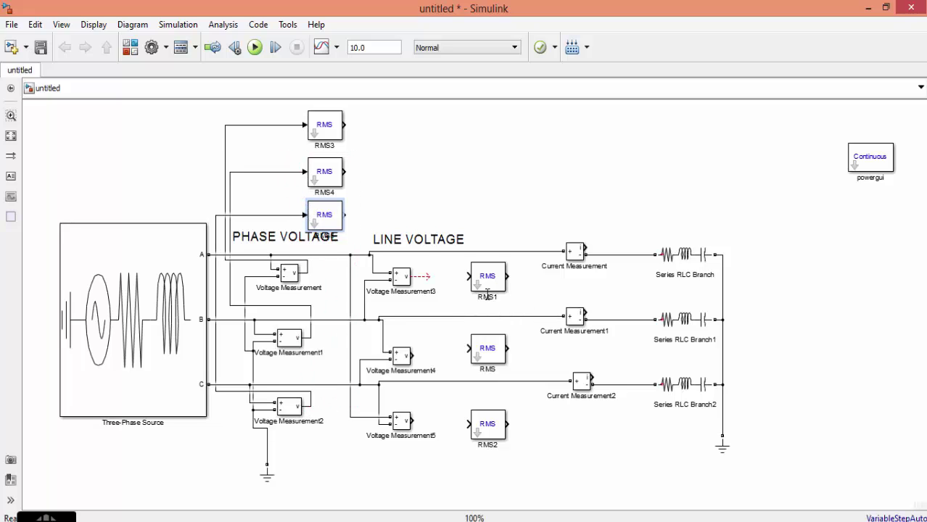
- Connect the output of each LINE VOLTAGE measurement block to the input of the RMS block beside it
{"action": "left_click_drag", "start_coordinate": [413, 276], "coordinate": [468, 276]}
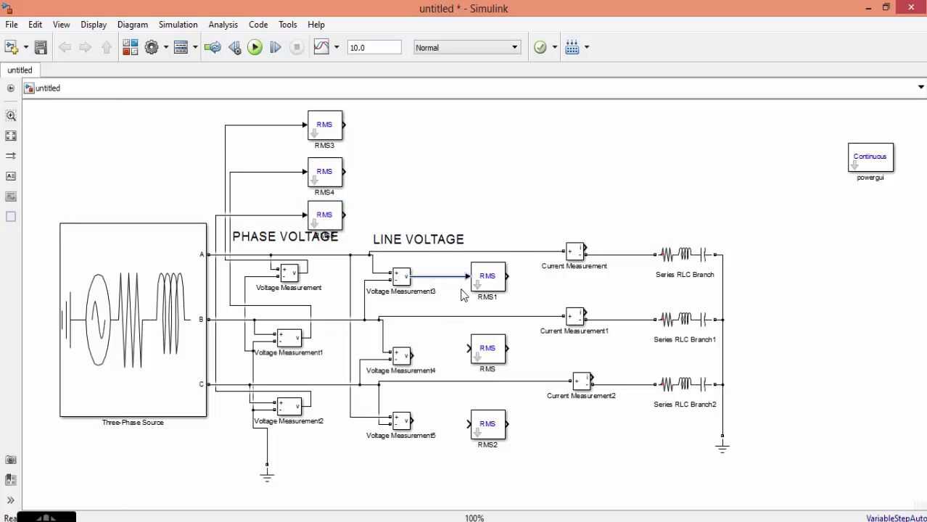
{"action": "left_click_drag", "start_coordinate": [416, 354], "coordinate": [470, 349]}
{"action": "left_click_drag", "start_coordinate": [412, 420], "coordinate": [468, 424]}
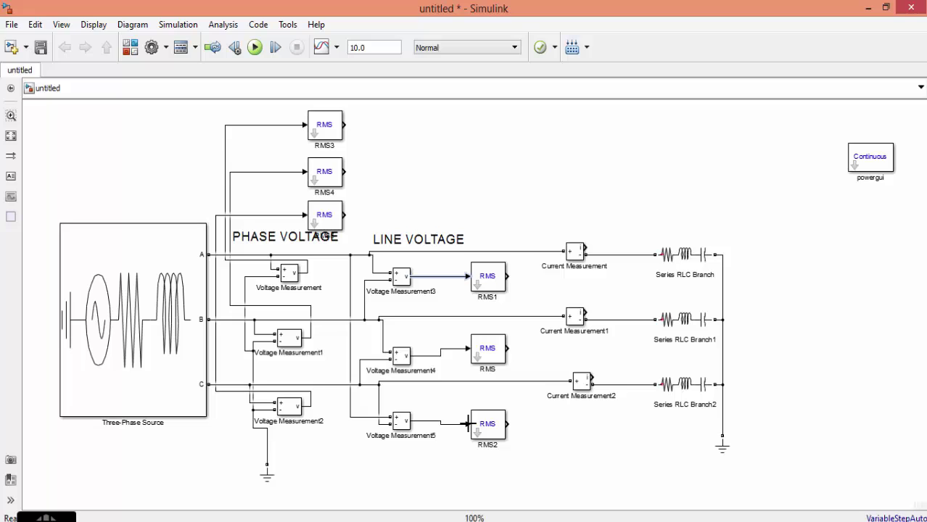
{"action": "left_click", "coordinate": [570, 310]}
{"action": "left_click", "coordinate": [568, 300]}
- Search the Simulink library for DISPLAY and add the Simulink Display and Scope blocks to the model
{"action": "left_click", "coordinate": [242, 518]}
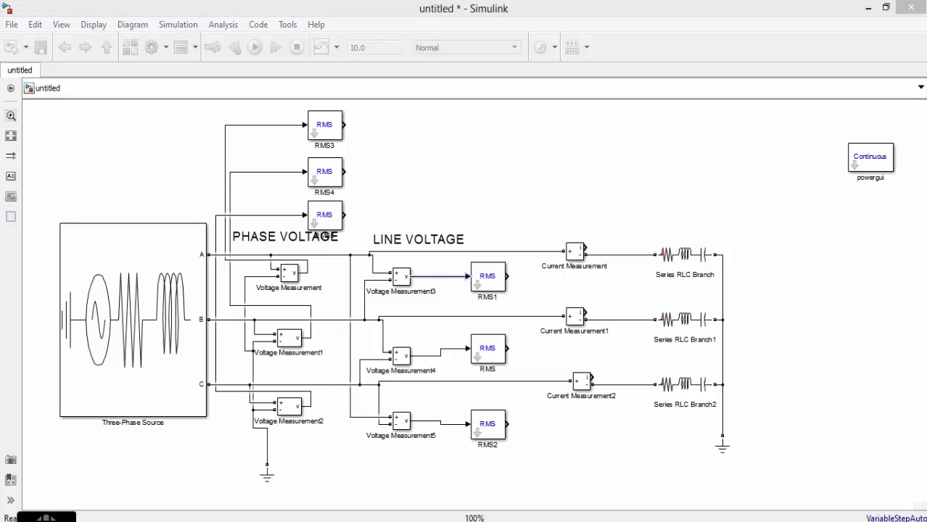
{"action": "left_click", "coordinate": [384, 450]}
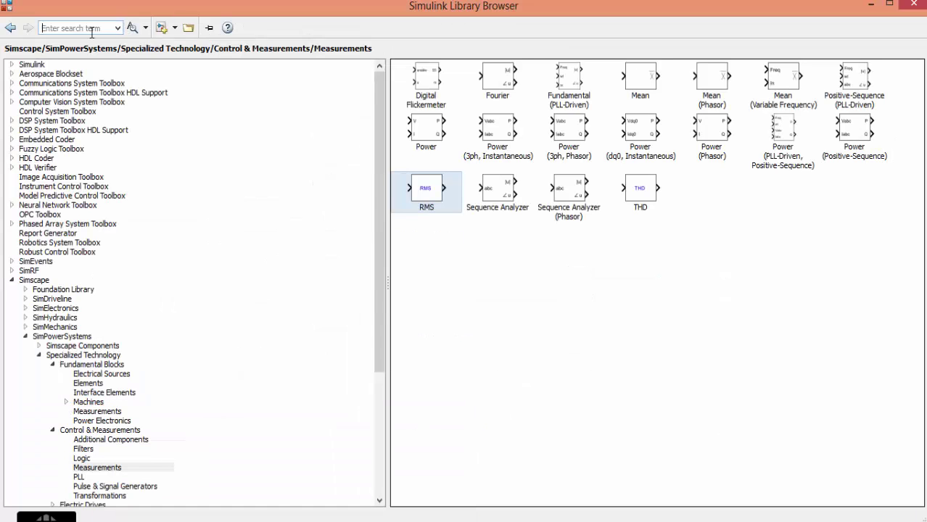
{"action": "type", "text": "DISP"}
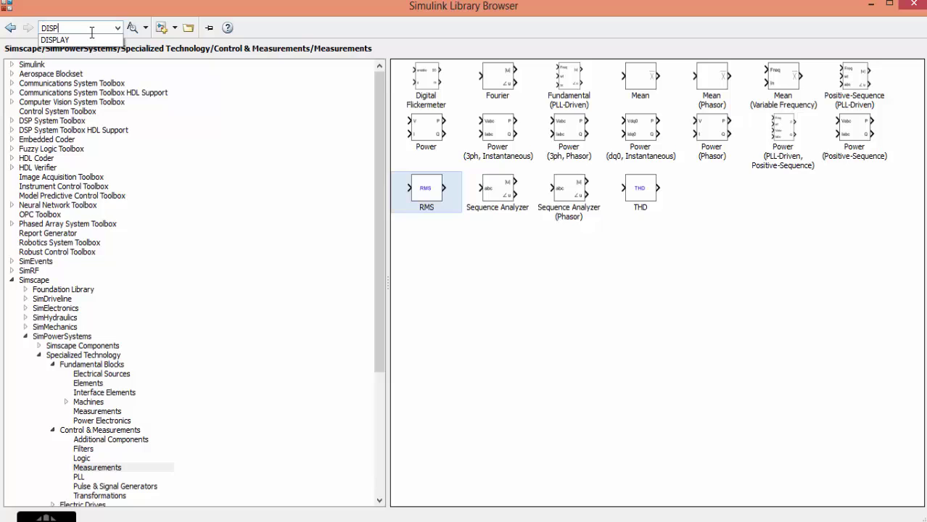
{"action": "type", "text": "LAY"}
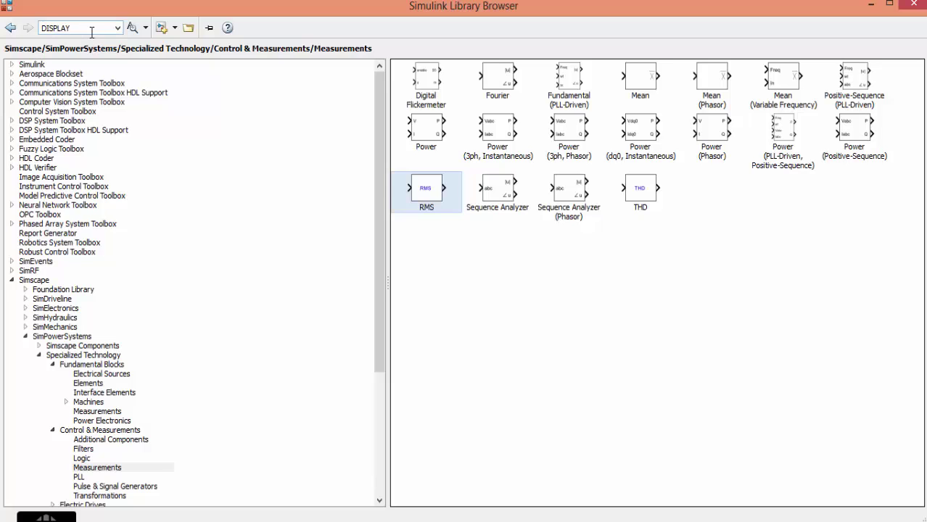
{"action": "left_click", "coordinate": [132, 28]}
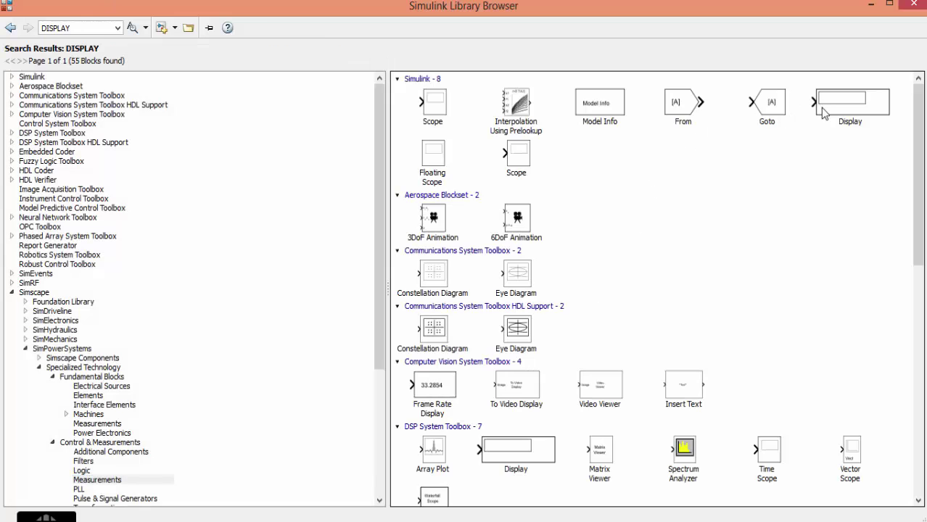
{"action": "right_click", "coordinate": [820, 108]}
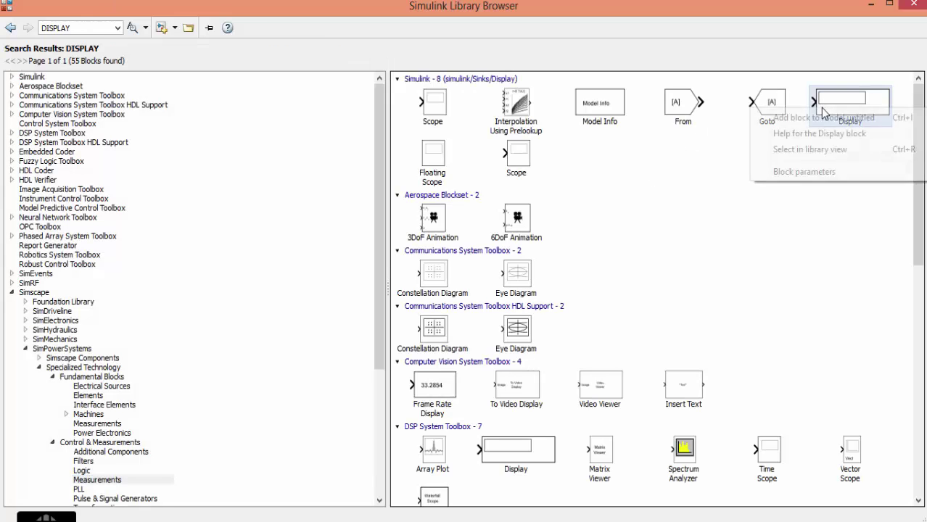
{"action": "left_click", "coordinate": [817, 118]}
{"action": "left_click", "coordinate": [518, 161]}
{"action": "right_click", "coordinate": [518, 161]}
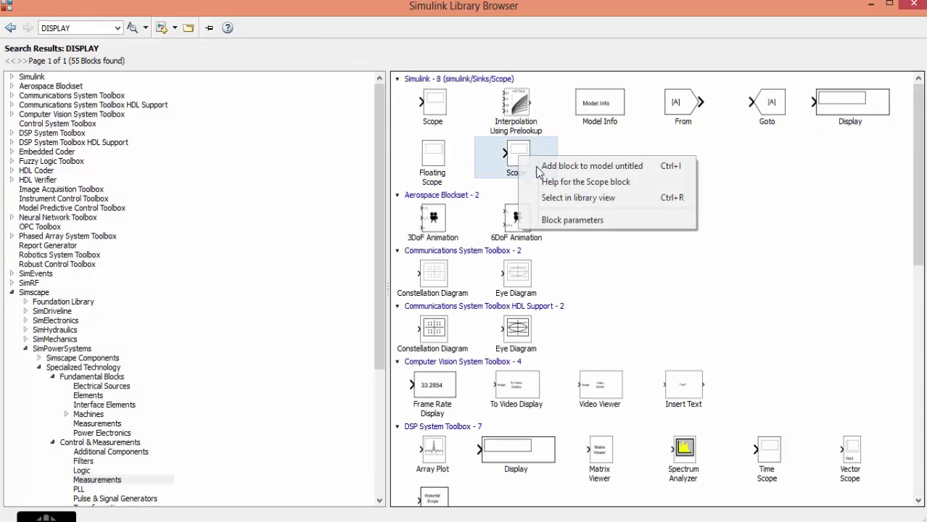
{"action": "left_click", "coordinate": [537, 168]}
- Search the library for MUX, add the Simulink Mux block to the model, and return to the model
{"action": "double_click", "coordinate": [73, 28]}
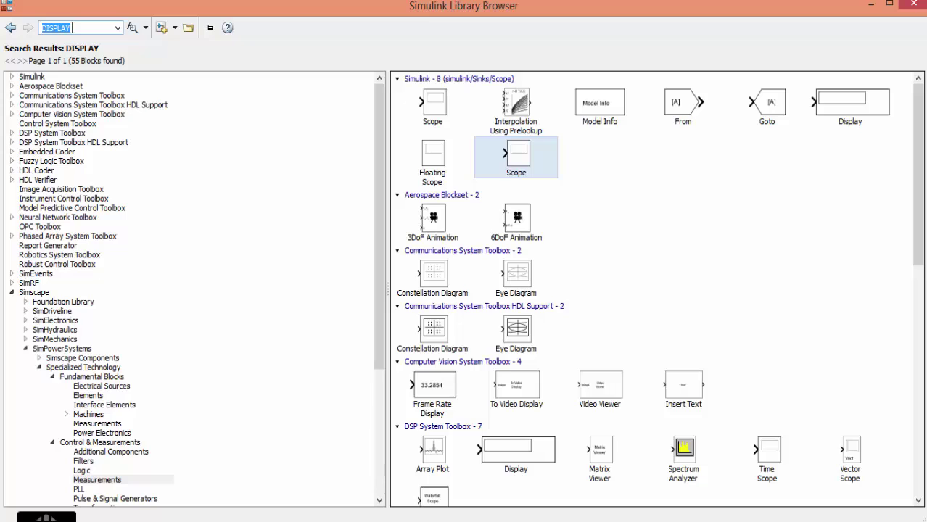
{"action": "type", "text": "MUX"}
{"action": "left_click", "coordinate": [132, 28]}
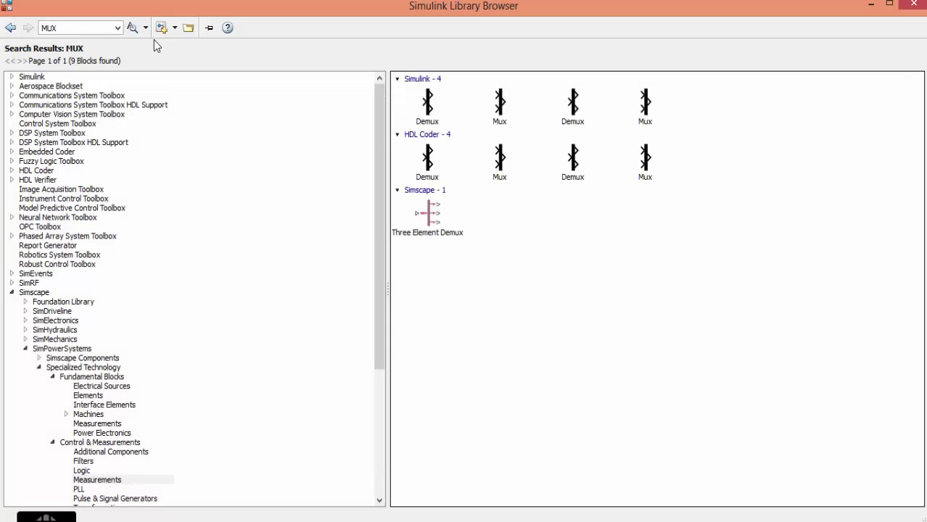
{"action": "left_click", "coordinate": [511, 111]}
{"action": "right_click", "coordinate": [512, 109]}
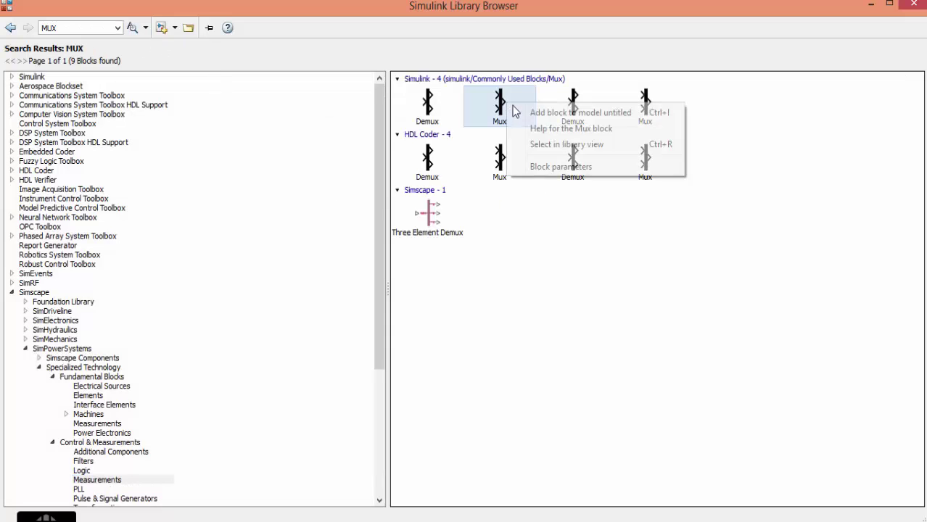
{"action": "left_click", "coordinate": [540, 114]}
{"action": "left_click", "coordinate": [870, 5]}
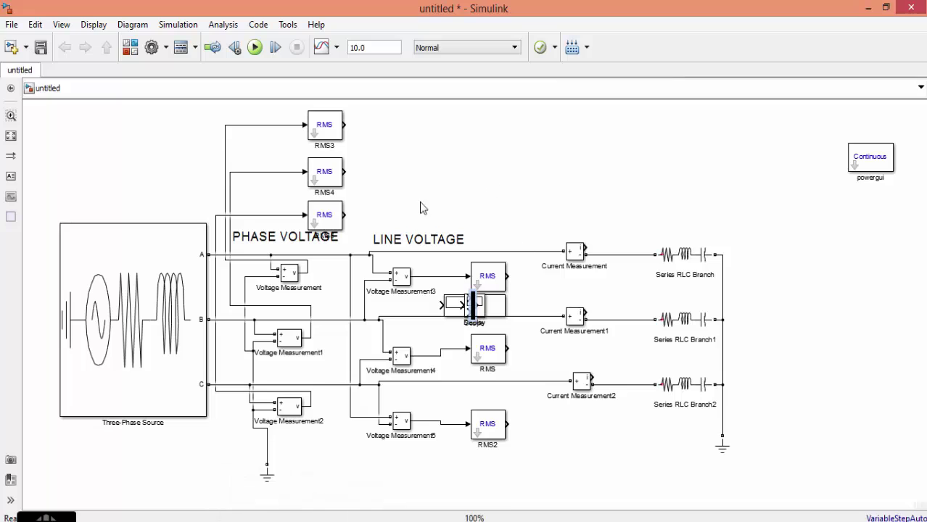
- Spread out the new blocks: Mux level with powergui, Scope beyond the Series RLC branches, and Display aligned with the topmost RMS block
{"action": "left_click", "coordinate": [475, 305]}
{"action": "left_click_drag", "start_coordinate": [475, 306], "coordinate": [642, 157]}
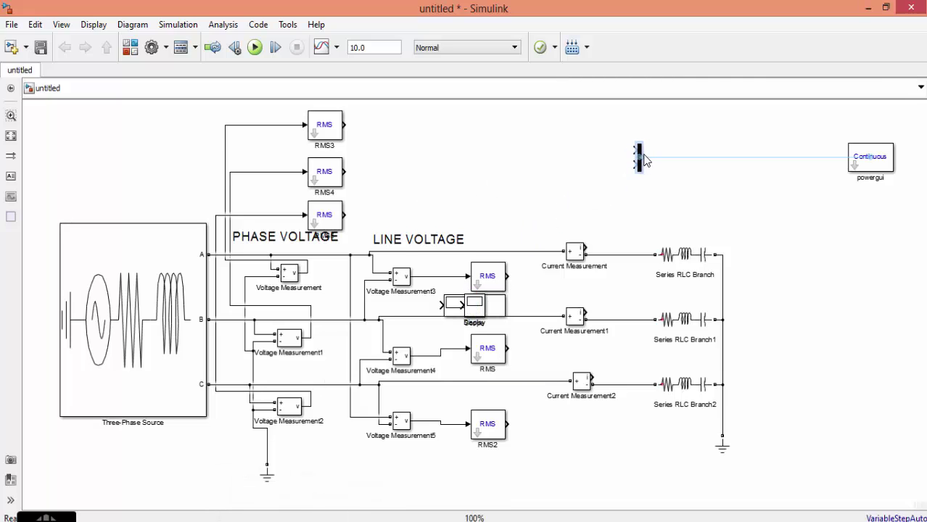
{"action": "left_click_drag", "start_coordinate": [469, 313], "coordinate": [831, 290]}
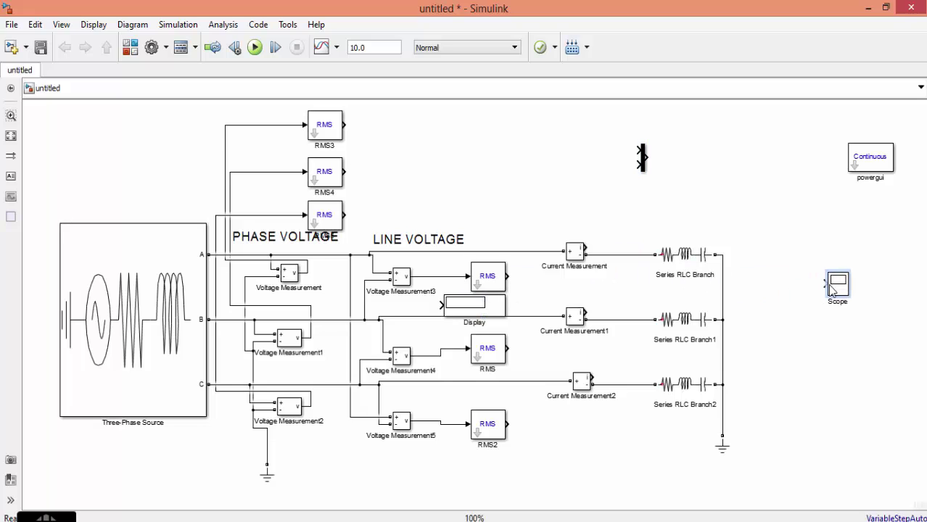
{"action": "left_click_drag", "start_coordinate": [485, 312], "coordinate": [474, 129]}
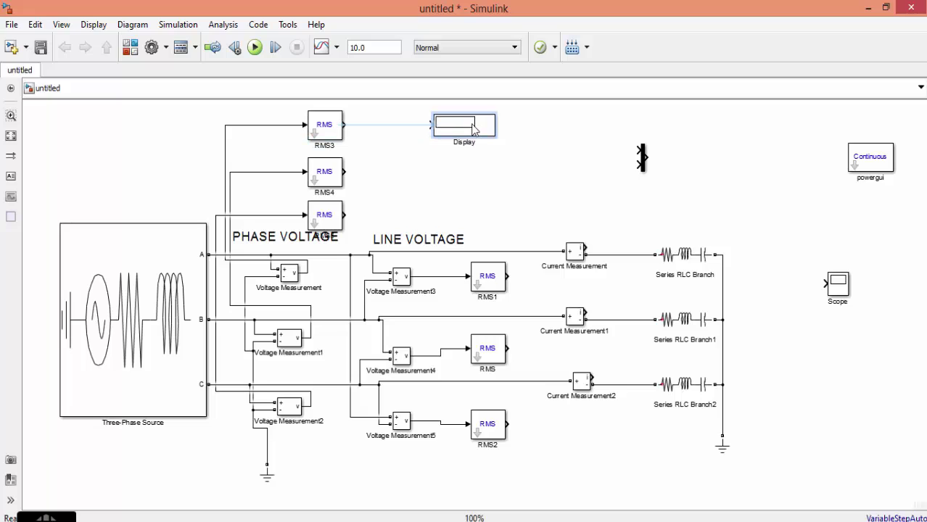
- Duplicate the Display block twice and place the copies beside the two lower phase-voltage RMS blocks
{"action": "key", "text": "ctrl+c"}
{"action": "key", "text": "ctrl+v"}
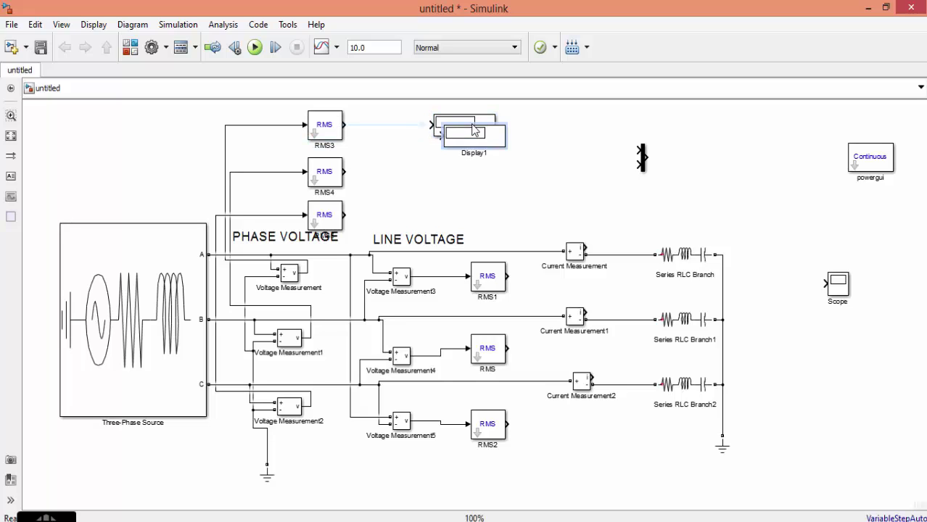
{"action": "key", "text": "ctrl+v"}
{"action": "left_click_drag", "start_coordinate": [480, 148], "coordinate": [461, 181]}
- Add three more Display copies and place one beside each of the line-voltage blocks RMS1, RMS and RMS2
{"action": "key", "text": "ctrl+v"}
{"action": "left_click_drag", "start_coordinate": [513, 153], "coordinate": [591, 288]}
{"action": "key", "text": "ctrl+v"}
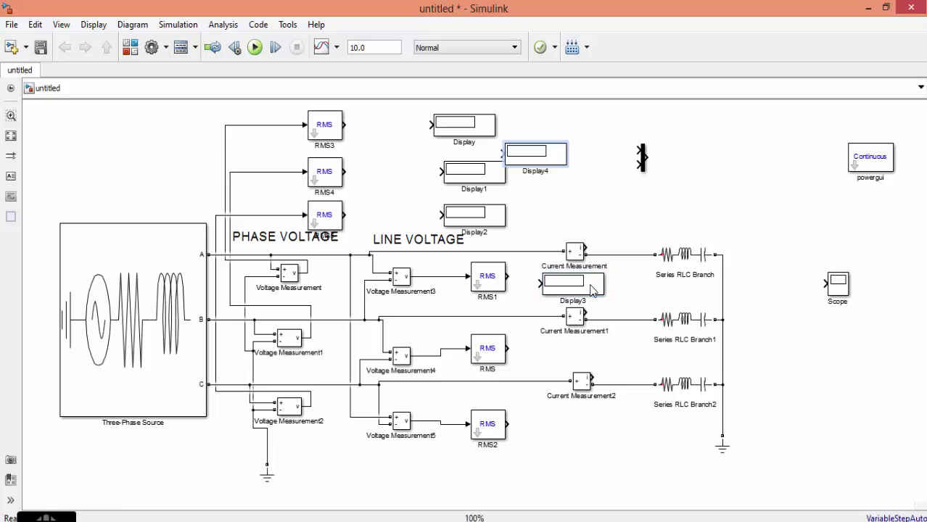
{"action": "left_click_drag", "start_coordinate": [555, 192], "coordinate": [589, 356]}
{"action": "key", "text": "ctrl+v"}
{"action": "left_click_drag", "start_coordinate": [563, 164], "coordinate": [574, 424]}
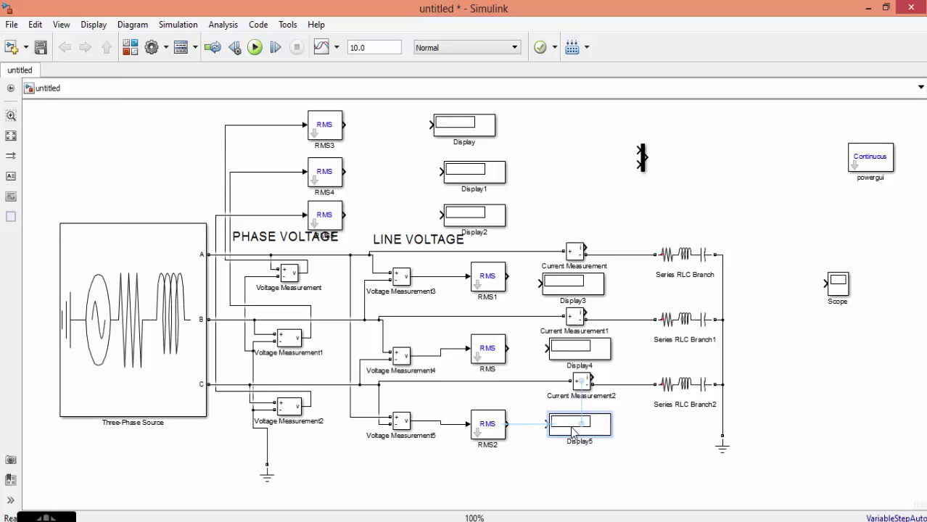
- Connect the output of each of the six RMS blocks to the Display block beside it
{"action": "left_click_drag", "start_coordinate": [344, 125], "coordinate": [434, 125]}
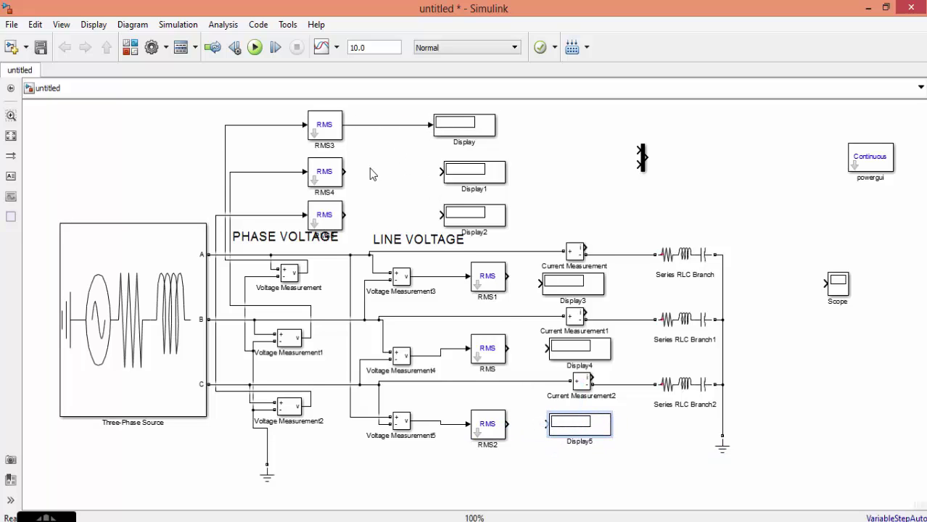
{"action": "left_click", "coordinate": [345, 177]}
{"action": "left_click_drag", "start_coordinate": [345, 174], "coordinate": [442, 172]}
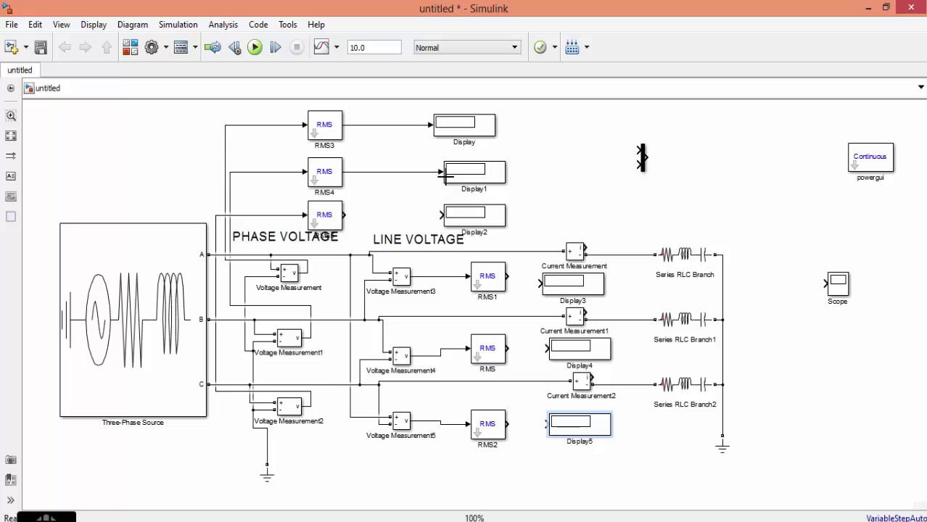
{"action": "mouse_move", "coordinate": [346, 214]}
{"action": "left_mouse_down"}
{"action": "mouse_move", "coordinate": [451, 209]}
{"action": "mouse_move", "coordinate": [446, 215]}
{"action": "left_mouse_up"}
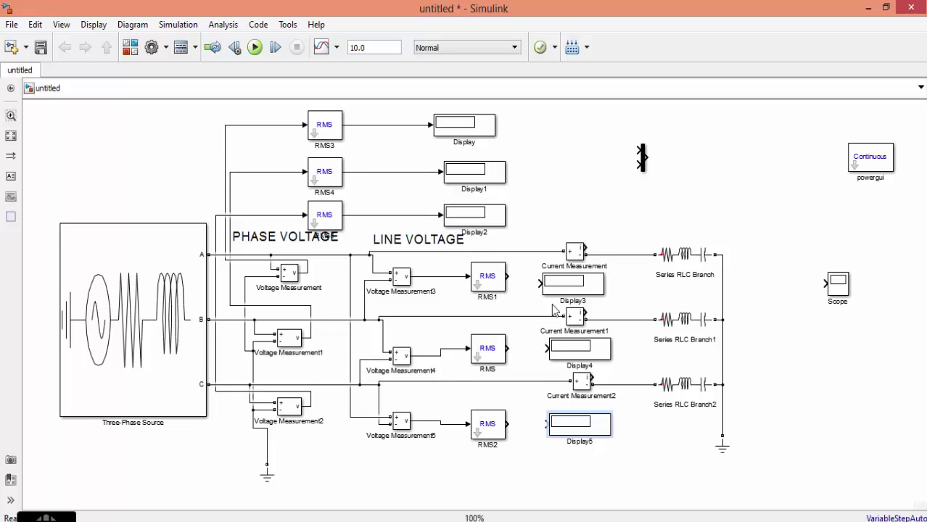
{"action": "left_click_drag", "start_coordinate": [513, 277], "coordinate": [544, 284]}
{"action": "left_click_drag", "start_coordinate": [507, 348], "coordinate": [556, 353]}
{"action": "left_click_drag", "start_coordinate": [507, 425], "coordinate": [571, 428]}
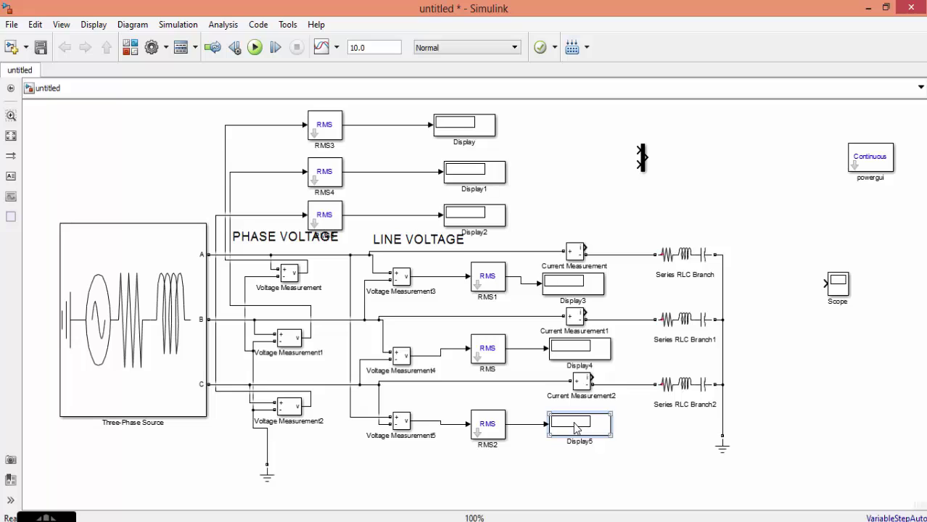
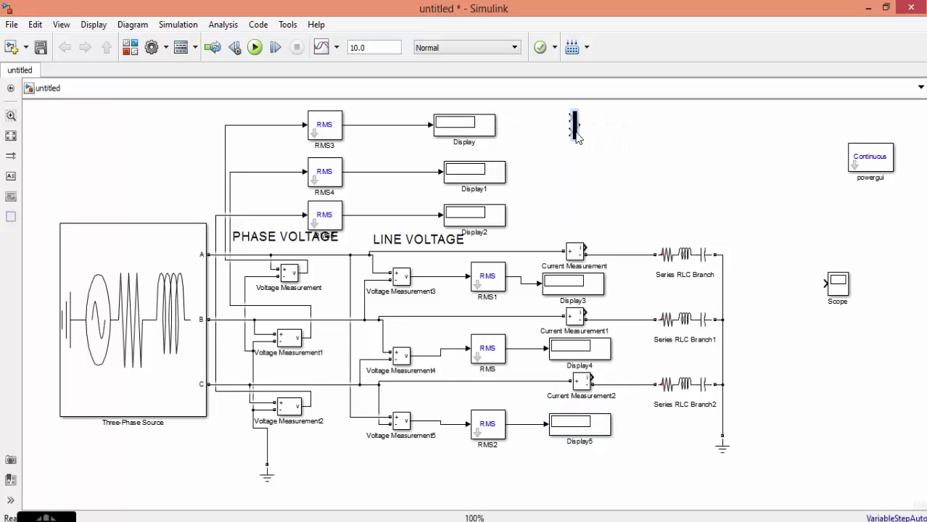
- Move the Mux beside the topmost Display block and stretch it to about twice its height
{"action": "left_click", "coordinate": [583, 172]}
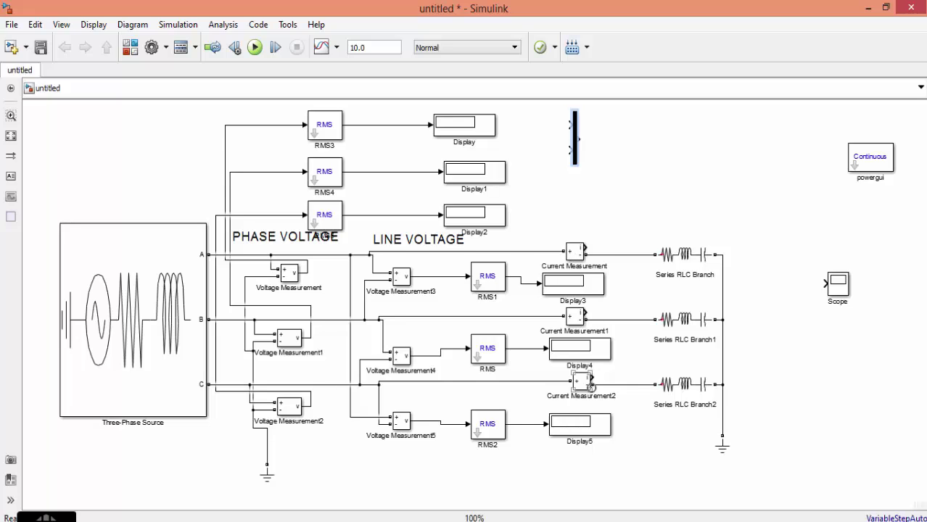
{"action": "left_click", "coordinate": [583, 436]}
{"action": "left_click", "coordinate": [847, 316]}
{"action": "left_click", "coordinate": [575, 137]}
{"action": "left_click", "coordinate": [324, 217], "text": "shift"}
{"action": "left_click", "coordinate": [575, 164]}
{"action": "left_click", "coordinate": [577, 150]}
{"action": "right_click", "coordinate": [575, 147]}
{"action": "mouse_move", "coordinate": [668, 238]}
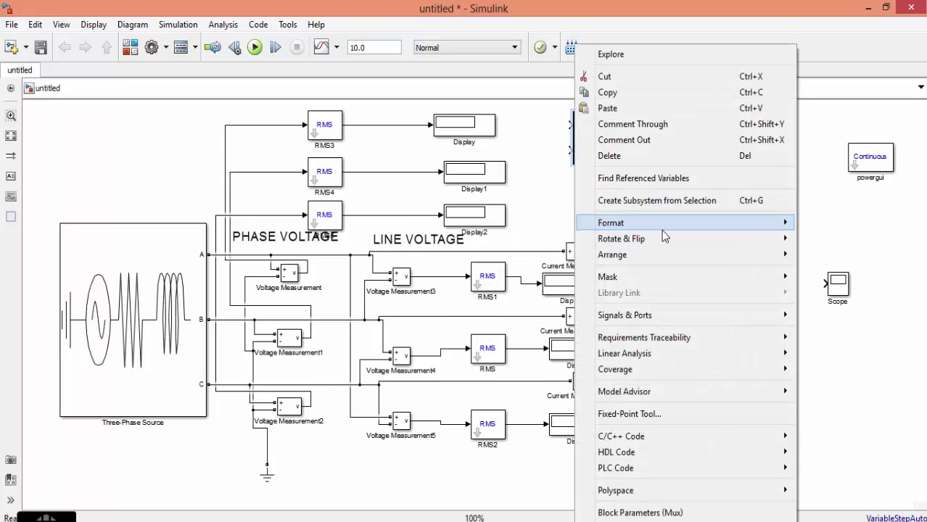
{"action": "mouse_move", "coordinate": [664, 321]}
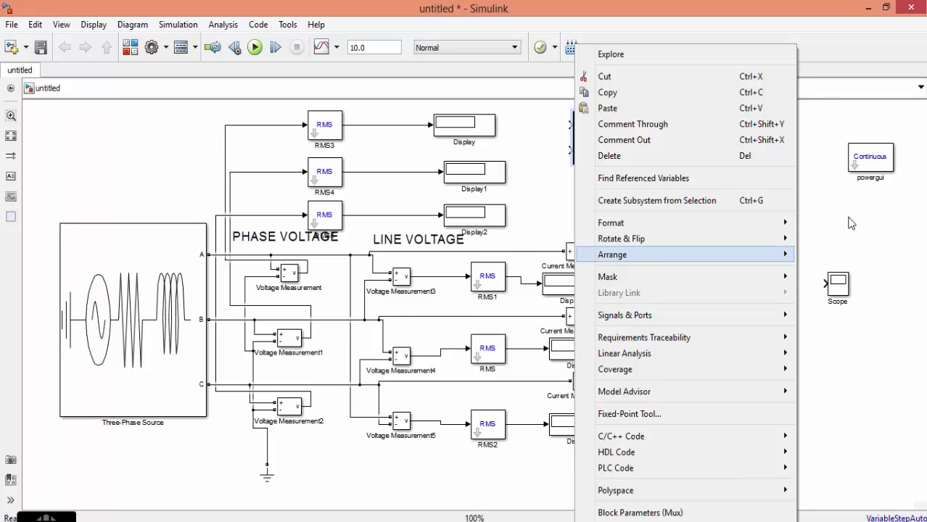
{"action": "key", "text": "Escape"}
- Set the Mux block's number of inputs to 3
{"action": "left_click", "coordinate": [576, 135]}
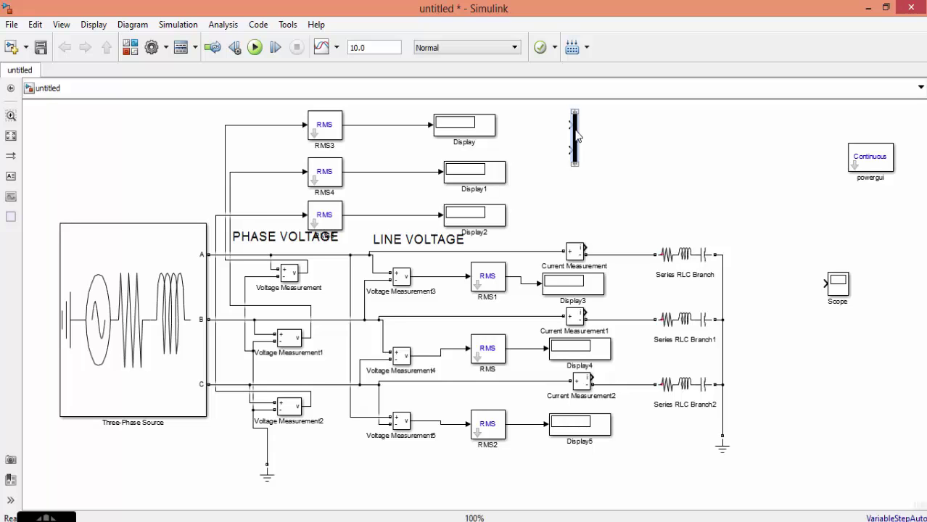
{"action": "double_click", "coordinate": [575, 135]}
{"action": "right_click", "coordinate": [576, 135]}
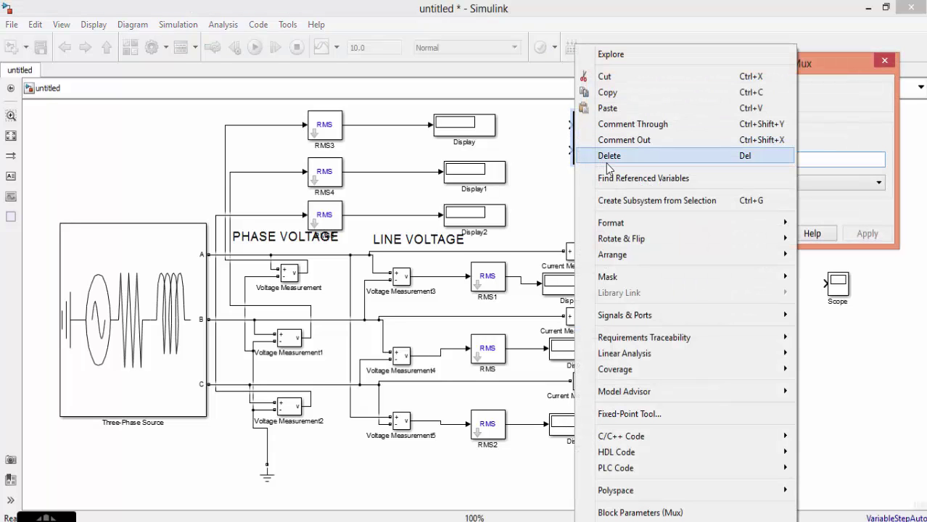
{"action": "left_click", "coordinate": [782, 66]}
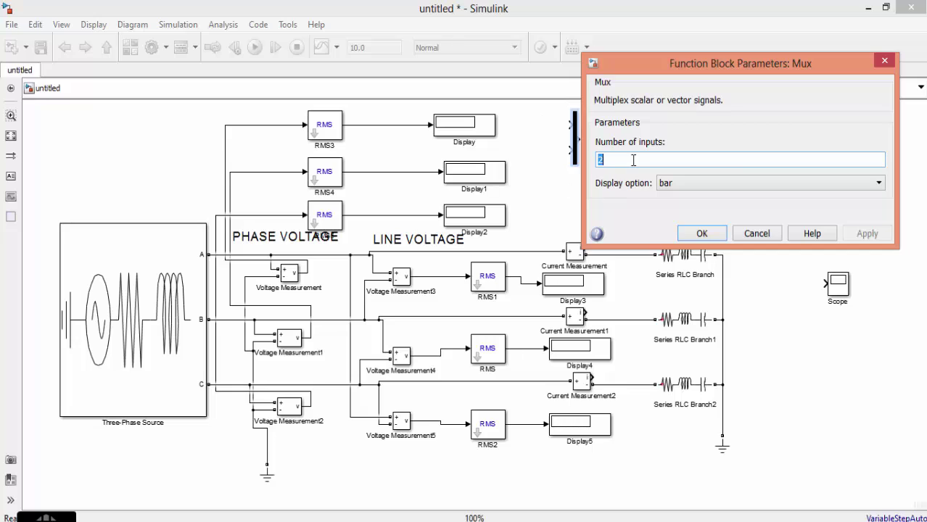
{"action": "type", "text": "3"}
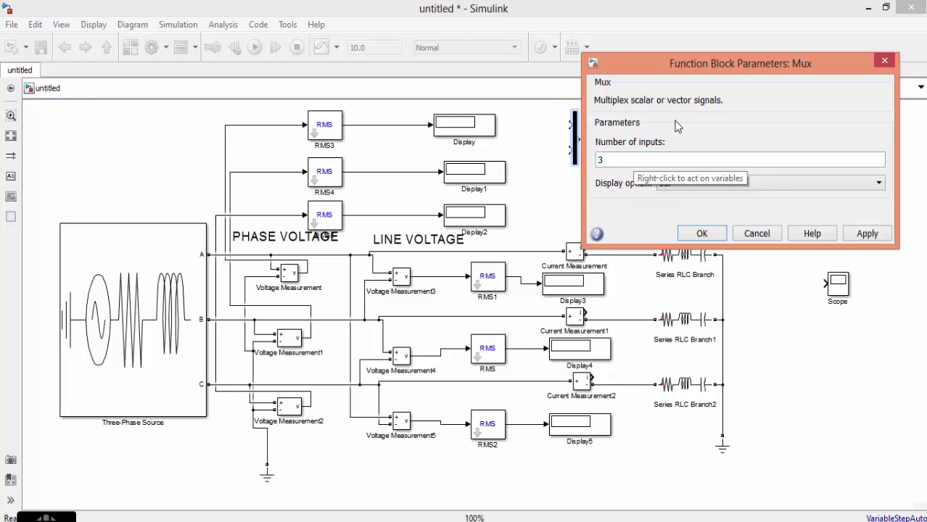
{"action": "left_click", "coordinate": [870, 233]}
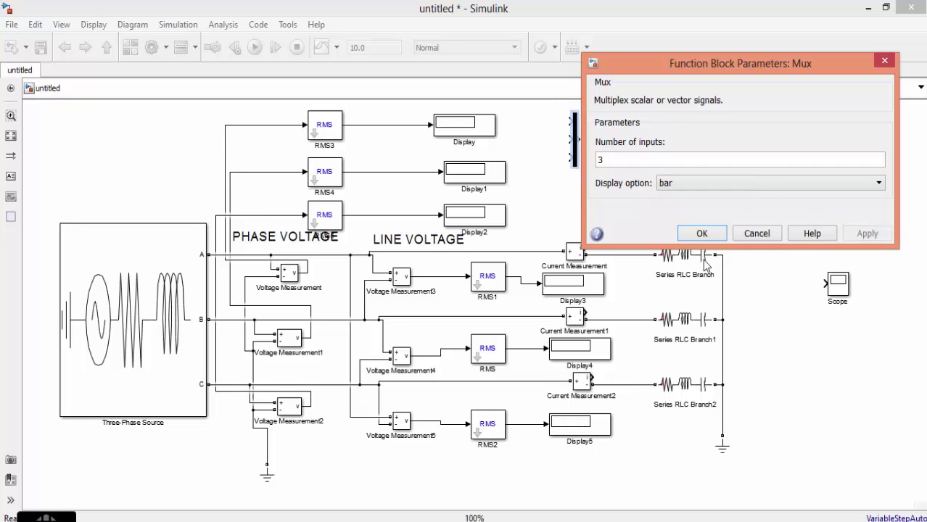
{"action": "left_click", "coordinate": [701, 232]}
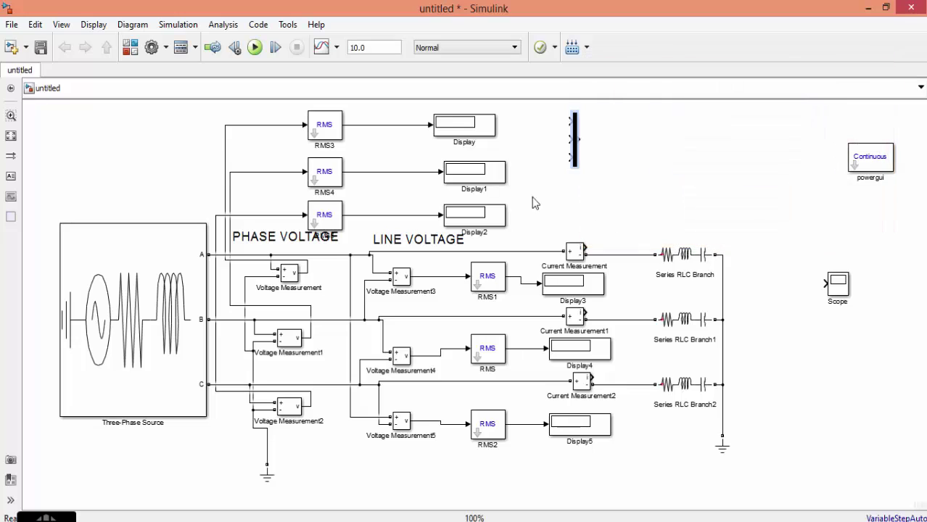
- Shift the Mux slightly closer to the topmost Display and remove the stray Display copy next to it
{"action": "left_click", "coordinate": [555, 137]}
{"action": "left_click", "coordinate": [577, 253]}
{"action": "left_click", "coordinate": [583, 251]}
{"action": "left_click", "coordinate": [574, 142]}
{"action": "mouse_move", "coordinate": [571, 137]}
{"action": "left_mouse_down"}
{"action": "mouse_move", "coordinate": [580, 152]}
{"action": "mouse_move", "coordinate": [554, 146]}
{"action": "left_mouse_up"}
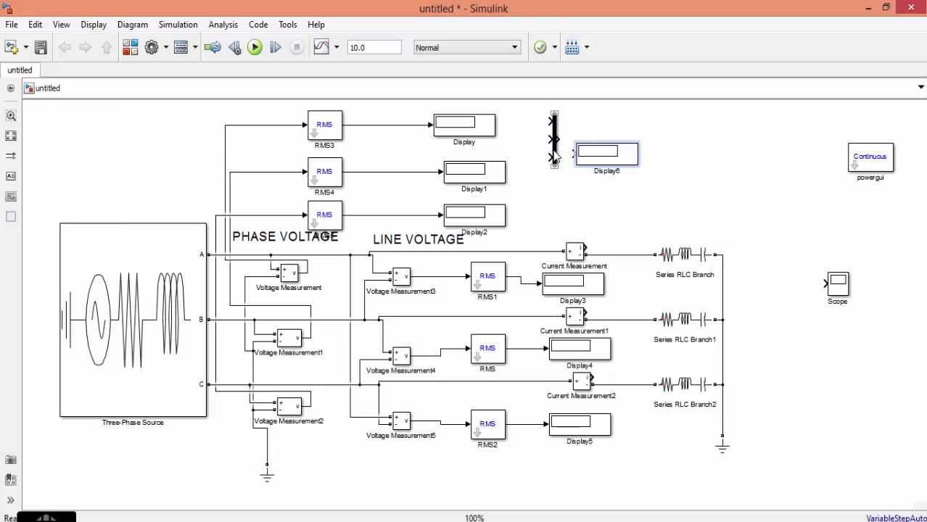
{"action": "left_click", "coordinate": [601, 153]}
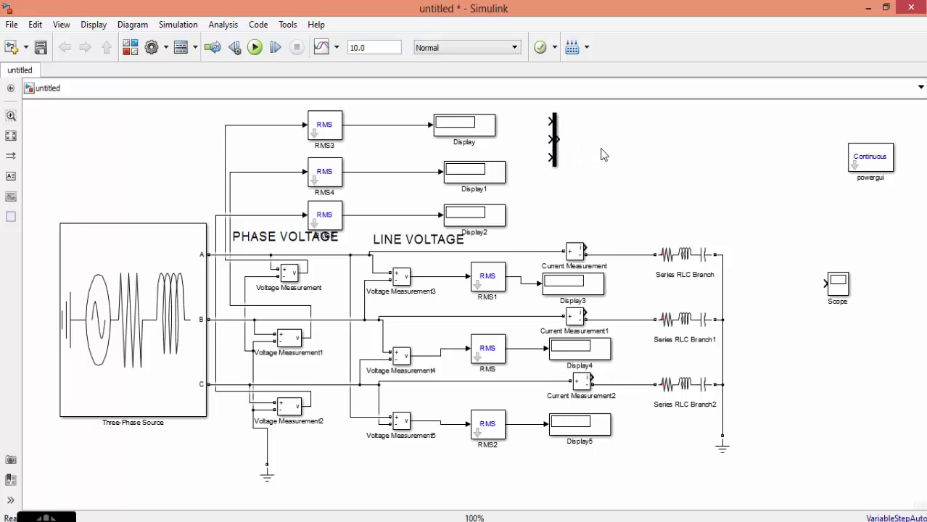
- Duplicate the three-input Mux twice, placing one copy below Display5 and the other above the topmost Series RLC Branch
{"action": "left_click", "coordinate": [556, 139]}
{"action": "left_click_drag", "start_coordinate": [556, 139], "coordinate": [573, 475]}
{"action": "left_click_drag", "start_coordinate": [554, 139], "coordinate": [656, 202]}
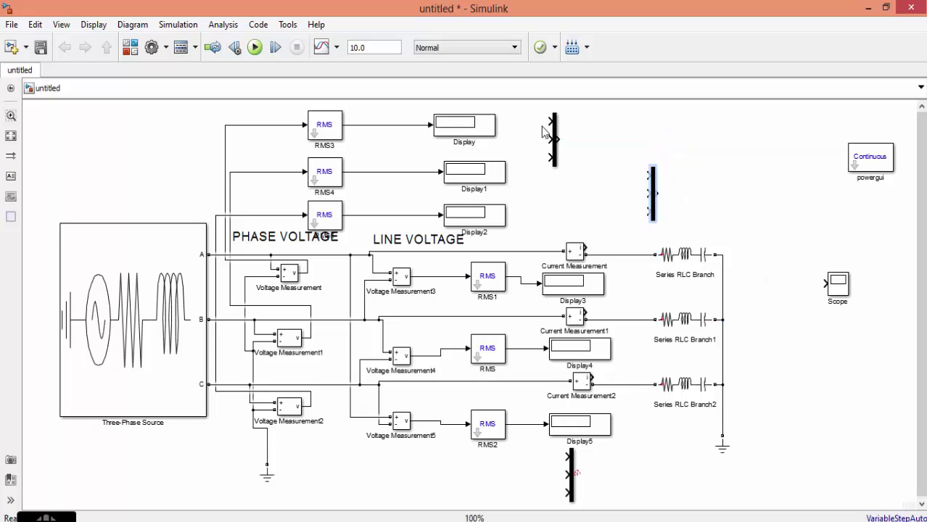
- Branch the three phase-voltage signals feeding the upper RMS blocks into the three inputs of the Mux beside the topmost Display
{"action": "mouse_move", "coordinate": [552, 118]}
{"action": "left_mouse_down"}
{"action": "mouse_move", "coordinate": [244, 148]}
{"action": "mouse_move", "coordinate": [233, 174]}
{"action": "mouse_move", "coordinate": [242, 169]}
{"action": "mouse_move", "coordinate": [225, 170]}
{"action": "left_mouse_up"}
{"action": "scroll", "coordinate": [533, 113], "scroll_direction": "up", "scroll_amount": 1}
{"action": "mouse_move", "coordinate": [547, 190]}
{"action": "left_mouse_down"}
{"action": "mouse_move", "coordinate": [529, 182]}
{"action": "mouse_move", "coordinate": [244, 208]}
{"action": "mouse_move", "coordinate": [251, 216]}
{"action": "left_mouse_up"}
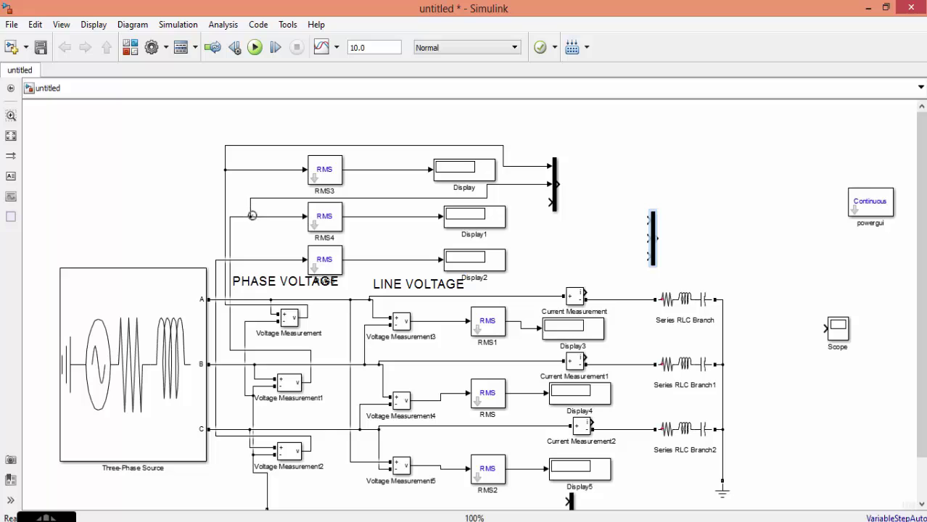
{"action": "left_click_drag", "start_coordinate": [549, 203], "coordinate": [254, 259]}
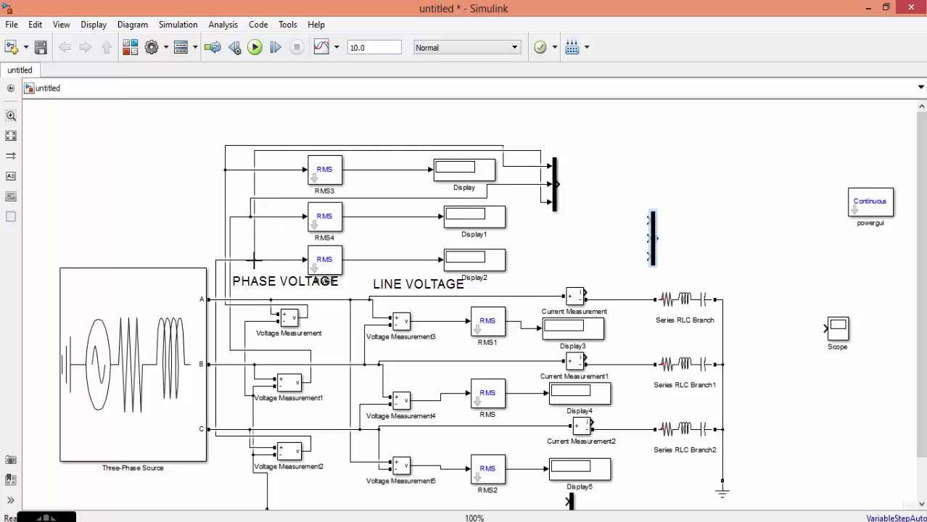
{"action": "left_click", "coordinate": [324, 181]}
{"action": "left_click", "coordinate": [345, 174]}
{"action": "left_click", "coordinate": [332, 184]}
{"action": "left_click", "coordinate": [388, 191]}
- Connect the signal outputs of the three Current Measurement blocks to the Mux above the Series RLC branches
{"action": "mouse_move", "coordinate": [648, 219]}
{"action": "left_mouse_down"}
{"action": "mouse_move", "coordinate": [620, 233]}
{"action": "mouse_move", "coordinate": [582, 290]}
{"action": "left_mouse_up"}
{"action": "left_click_drag", "start_coordinate": [647, 238], "coordinate": [588, 360]}
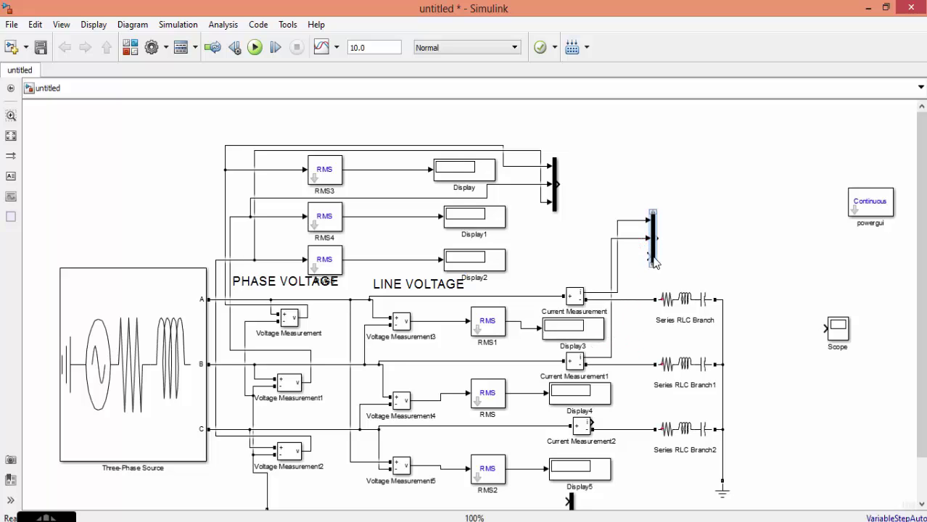
{"action": "left_click_drag", "start_coordinate": [644, 266], "coordinate": [593, 424]}
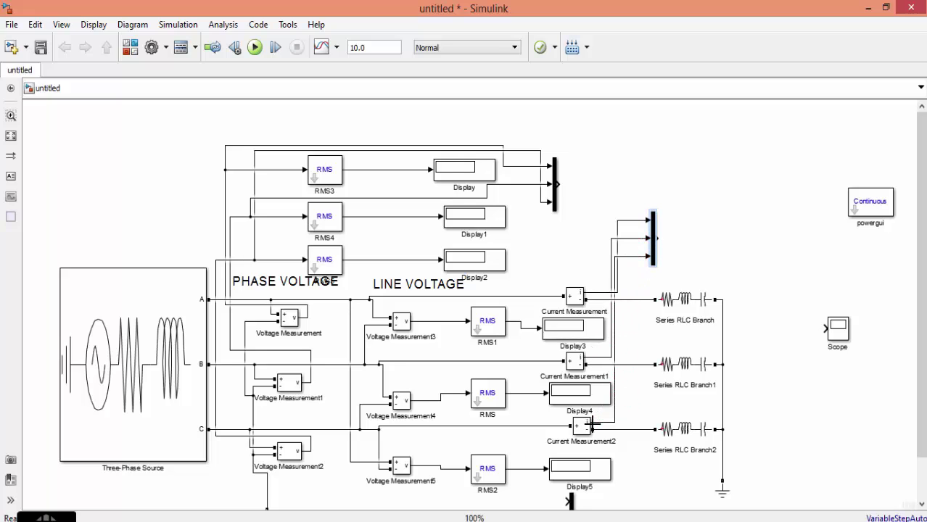
- Branch the outputs of Voltage Measurement3, 4 and 5 into the three inputs of the Mux below Display5
{"action": "left_click", "coordinate": [11, 136]}
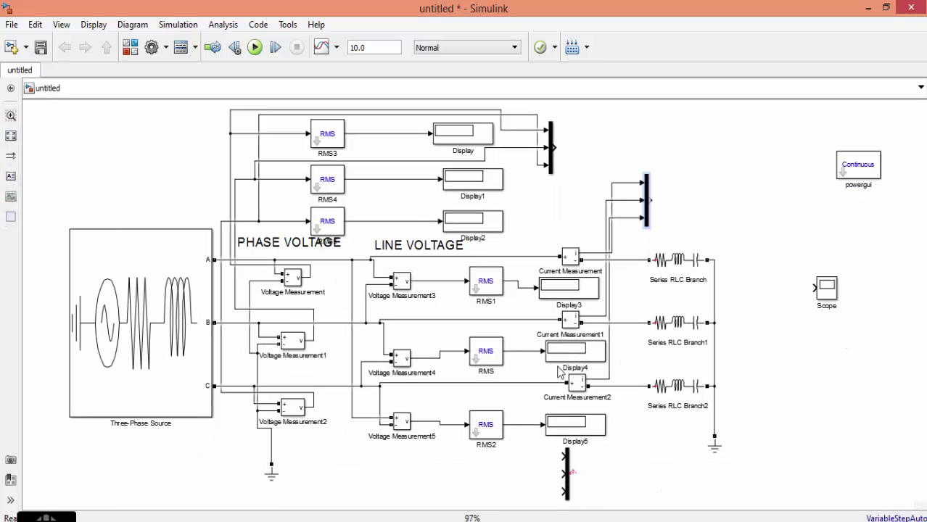
{"action": "mouse_move", "coordinate": [564, 456]}
{"action": "left_mouse_down"}
{"action": "mouse_move", "coordinate": [502, 294]}
{"action": "mouse_move", "coordinate": [511, 285]}
{"action": "mouse_move", "coordinate": [438, 283]}
{"action": "left_mouse_up"}
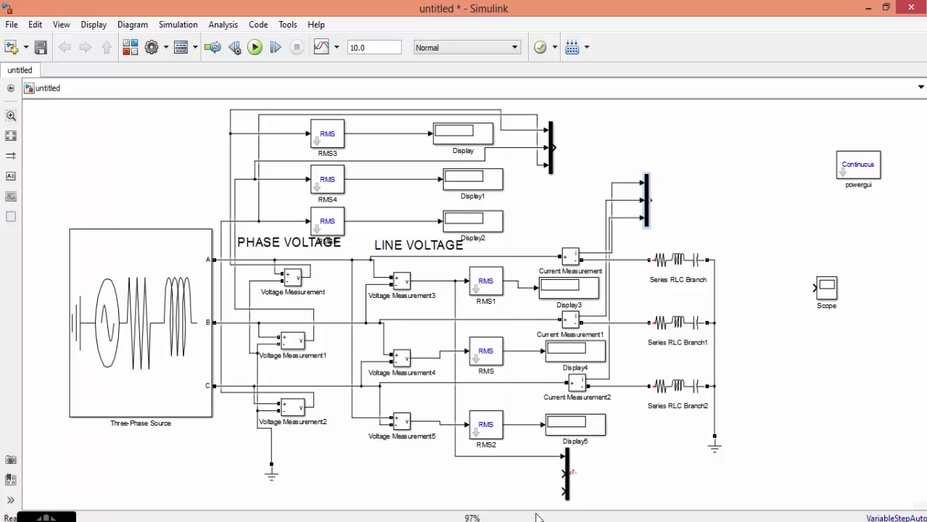
{"action": "left_click_drag", "start_coordinate": [565, 474], "coordinate": [436, 357]}
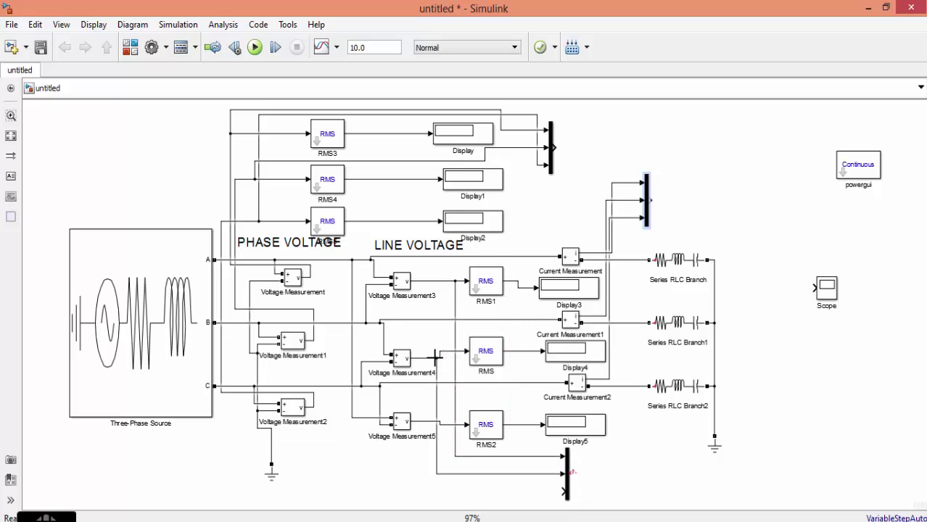
{"action": "left_click_drag", "start_coordinate": [564, 492], "coordinate": [444, 425]}
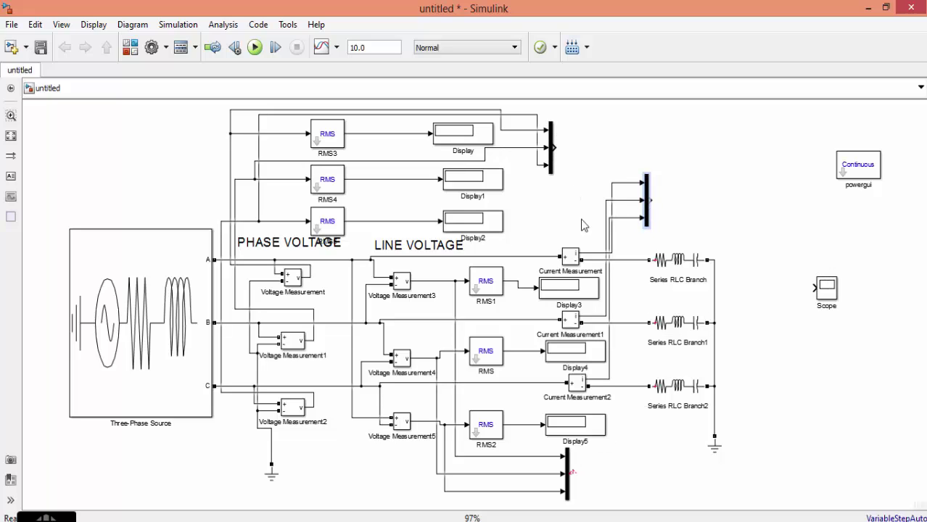
- Add an 18-point annotation reading PHASE CURRENT above the topmost Current Measurement block
{"action": "left_click", "coordinate": [11, 175]}
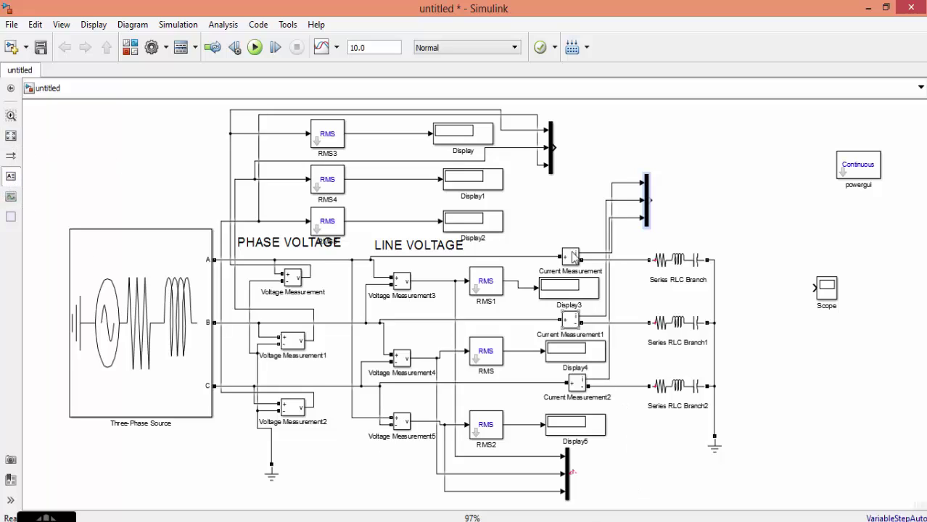
{"action": "left_click", "coordinate": [511, 236]}
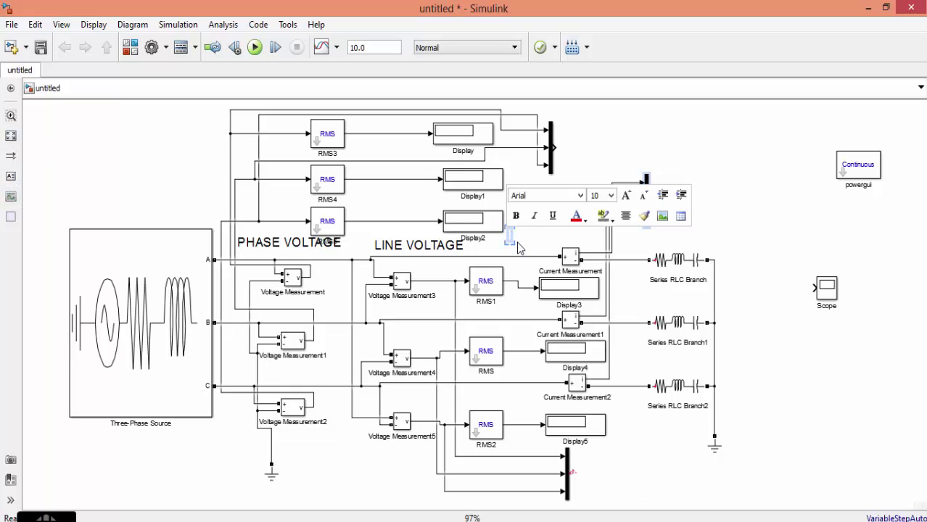
{"action": "left_click", "coordinate": [611, 195]}
{"action": "left_click", "coordinate": [596, 296]}
{"action": "type", "text": "PHASE CURRENT"}
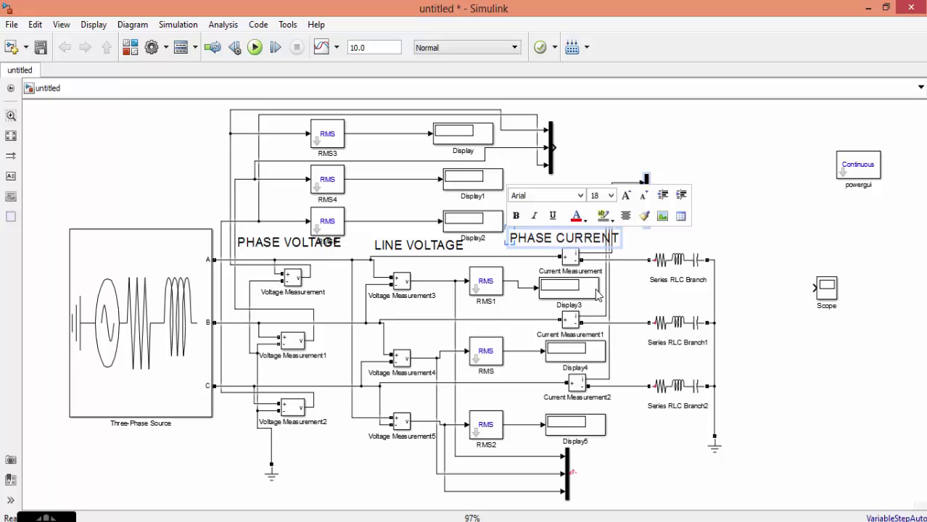
{"action": "left_click", "coordinate": [806, 362]}
- Open the Scope and set its number of input ports to 3
{"action": "left_click", "coordinate": [828, 292]}
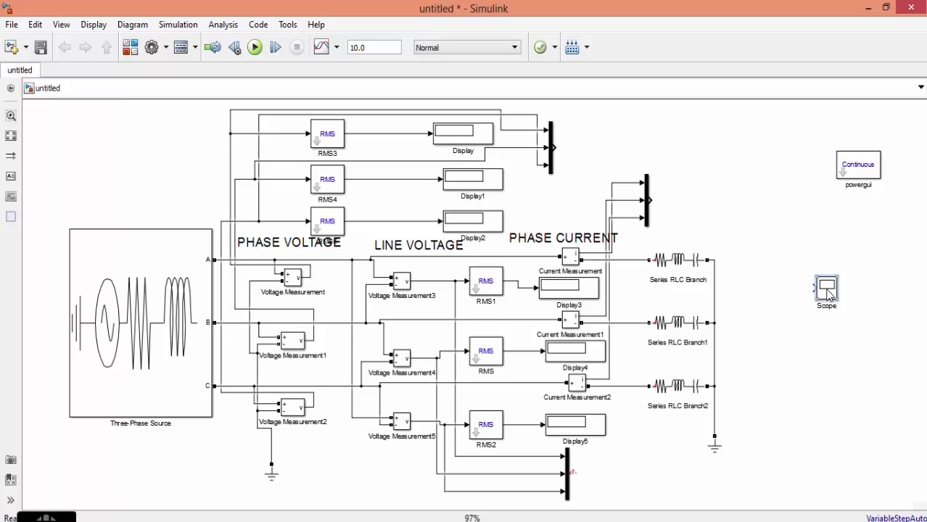
{"action": "double_click", "coordinate": [826, 290]}
{"action": "right_click", "coordinate": [828, 290]}
{"action": "left_click", "coordinate": [670, 37]}
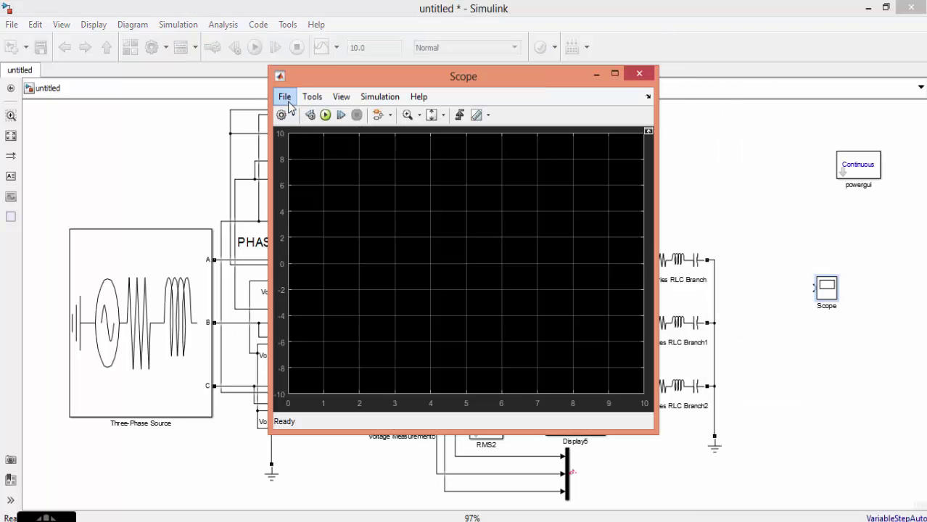
{"action": "left_click", "coordinate": [285, 96]}
{"action": "mouse_move", "coordinate": [313, 134]}
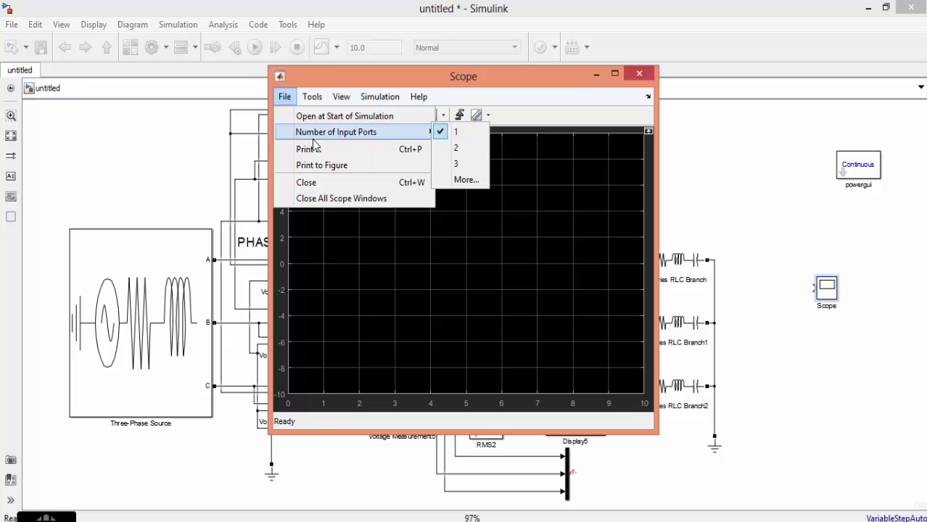
{"action": "left_click", "coordinate": [458, 165]}
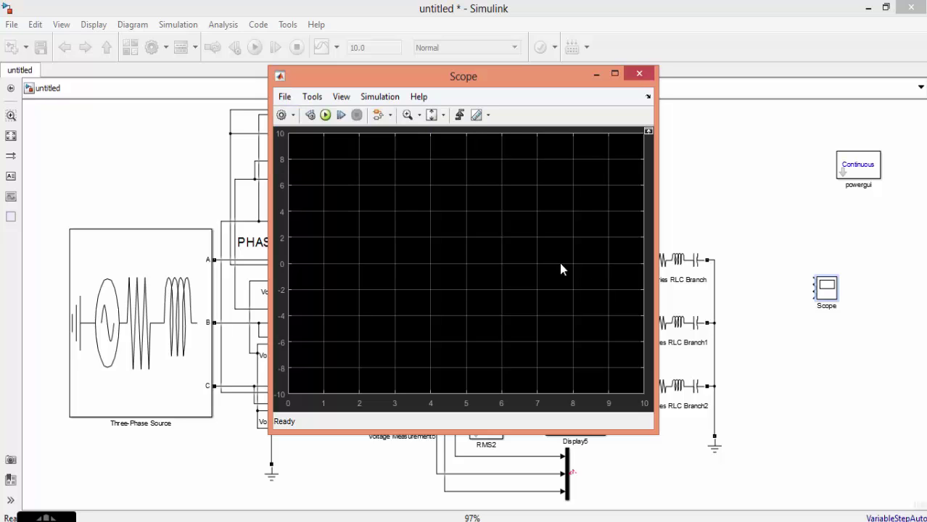
- Close the Scope window and enlarge the Scope block beneath powergui so its three inputs are widely spaced
{"action": "left_click", "coordinate": [639, 74]}
{"action": "left_click_drag", "start_coordinate": [835, 298], "coordinate": [900, 422]}
{"action": "left_click_drag", "start_coordinate": [886, 381], "coordinate": [790, 270]}
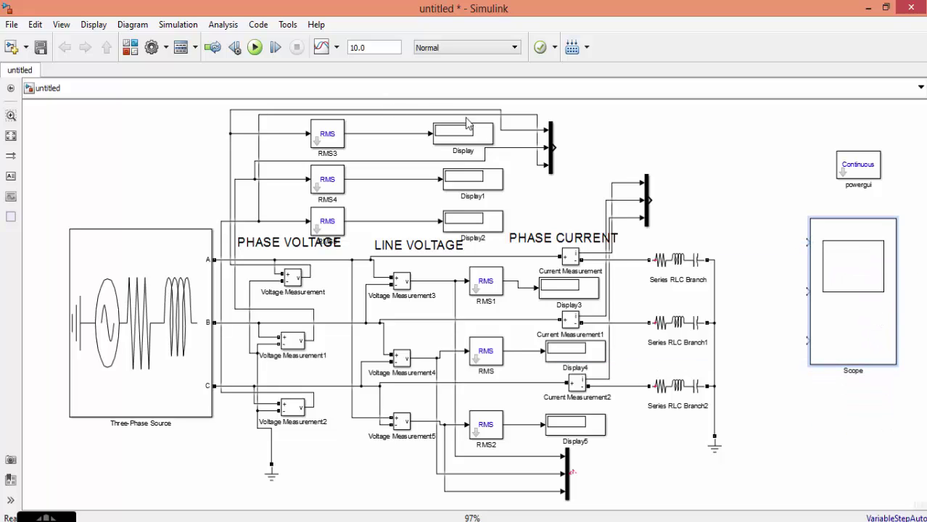
- Connect the phase-voltage, phase-current and line-voltage Mux outputs to the first, second and third Scope inputs respectively
{"action": "left_click_drag", "start_coordinate": [553, 147], "coordinate": [812, 246]}
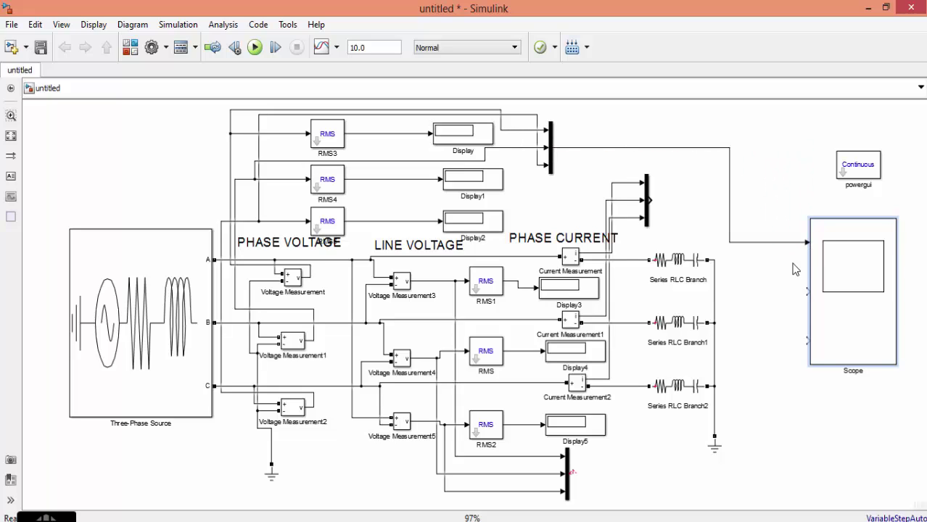
{"action": "left_click_drag", "start_coordinate": [649, 200], "coordinate": [809, 291]}
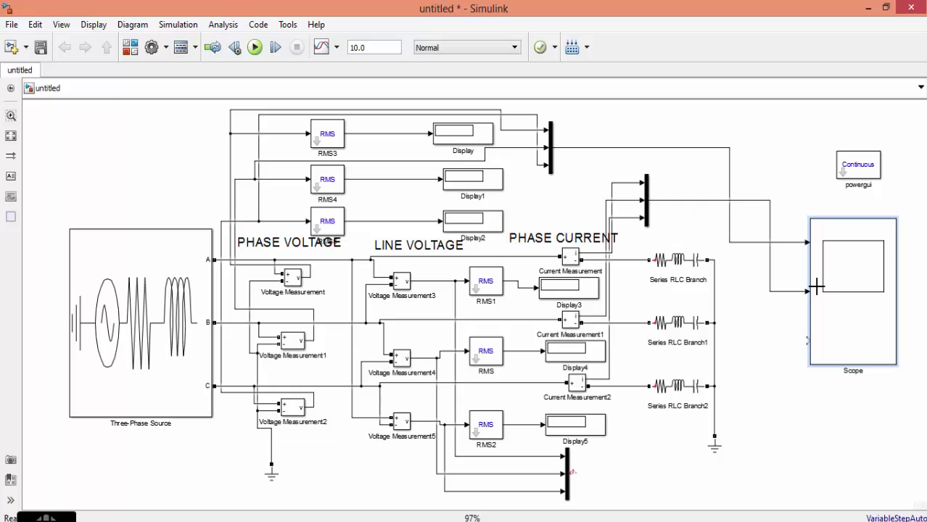
{"action": "left_click_drag", "start_coordinate": [573, 470], "coordinate": [809, 341]}
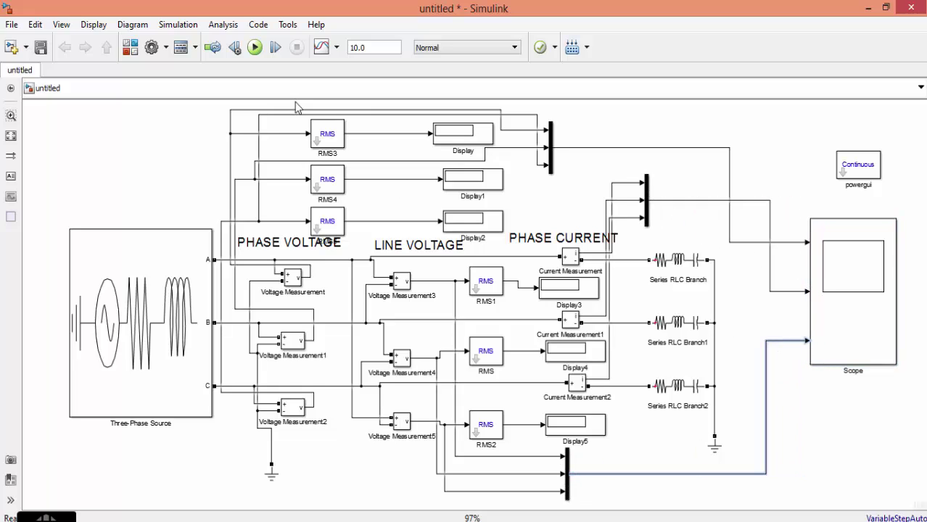
- Set the simulation stop time to 0.02
{"action": "double_click", "coordinate": [364, 48]}
{"action": "type", "text": "0"}
- Set the Three-Phase Source's phase-to-phase voltage to 440 Vrms and its frequency to 50 Hz
{"action": "left_click", "coordinate": [96, 311]}
{"action": "double_click", "coordinate": [96, 312]}
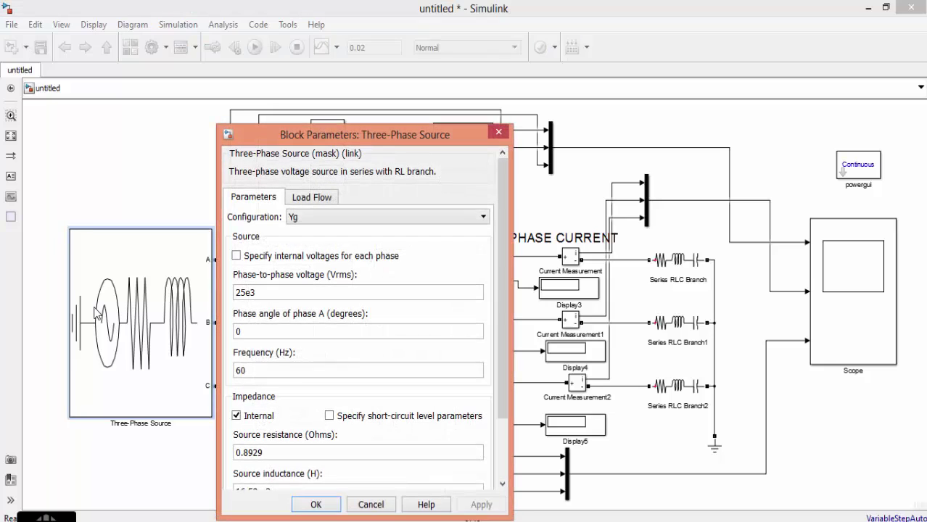
{"action": "double_click", "coordinate": [286, 292]}
{"action": "type", "text": "40"}
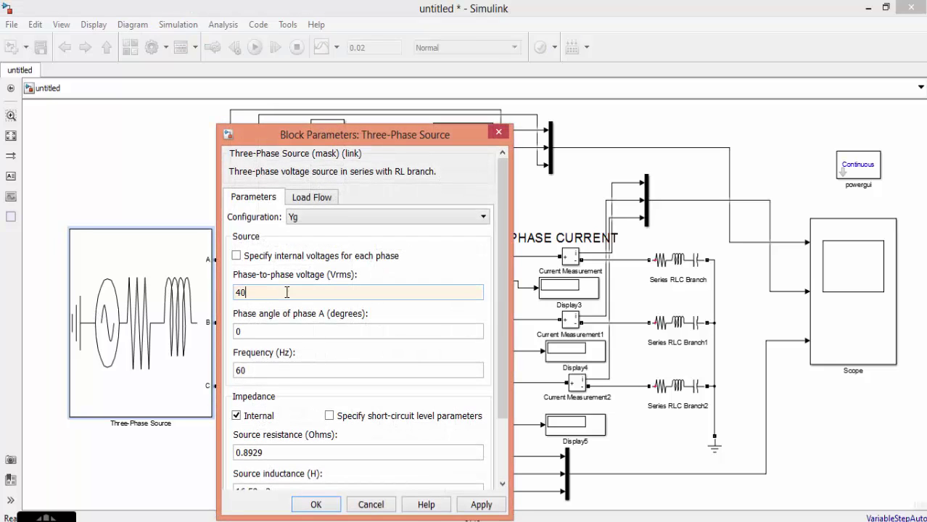
{"action": "key", "text": "BackSpace"}
{"action": "type", "text": "40"}
{"action": "key", "text": "Return"}
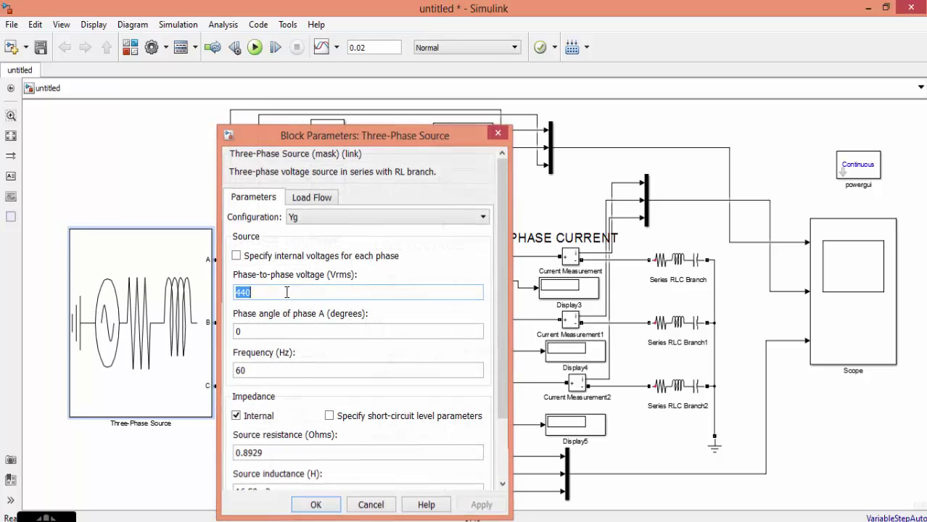
{"action": "double_click", "coordinate": [185, 303]}
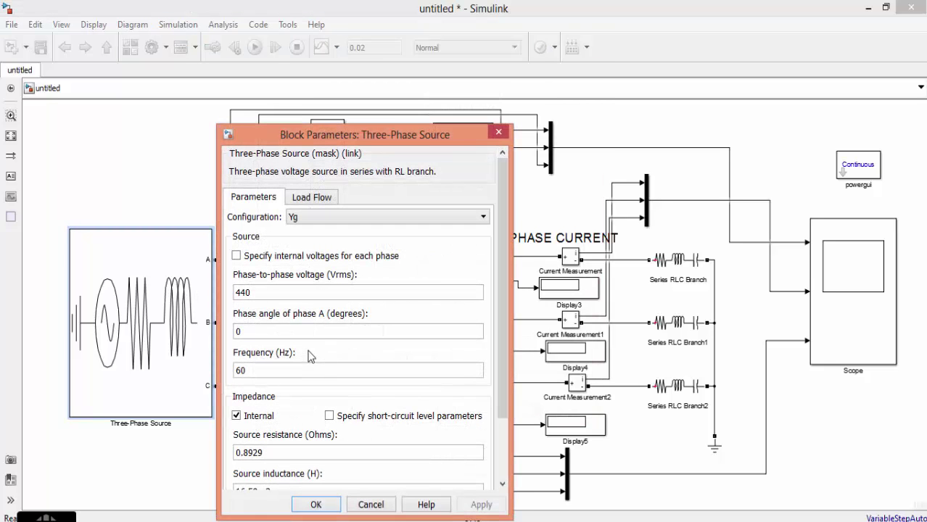
{"action": "double_click", "coordinate": [272, 368]}
{"action": "type", "text": "50"}
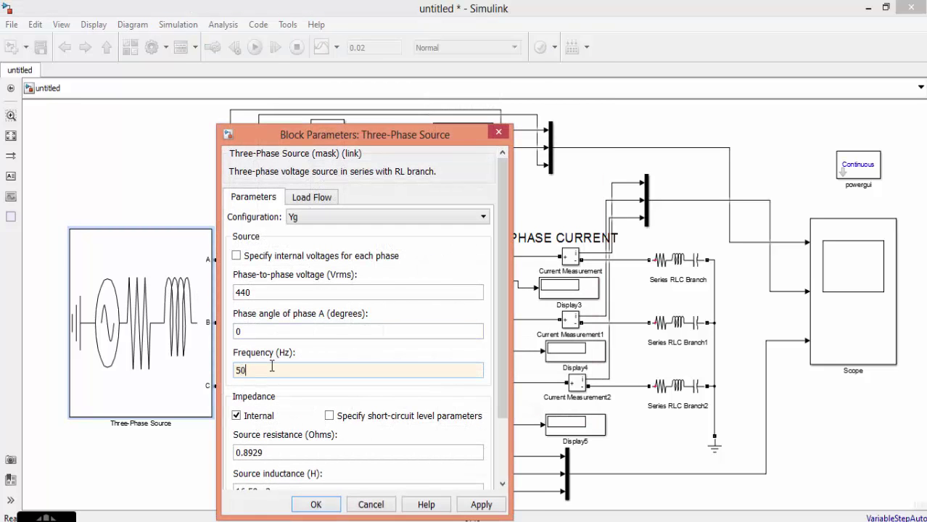
{"action": "key", "text": "Return"}
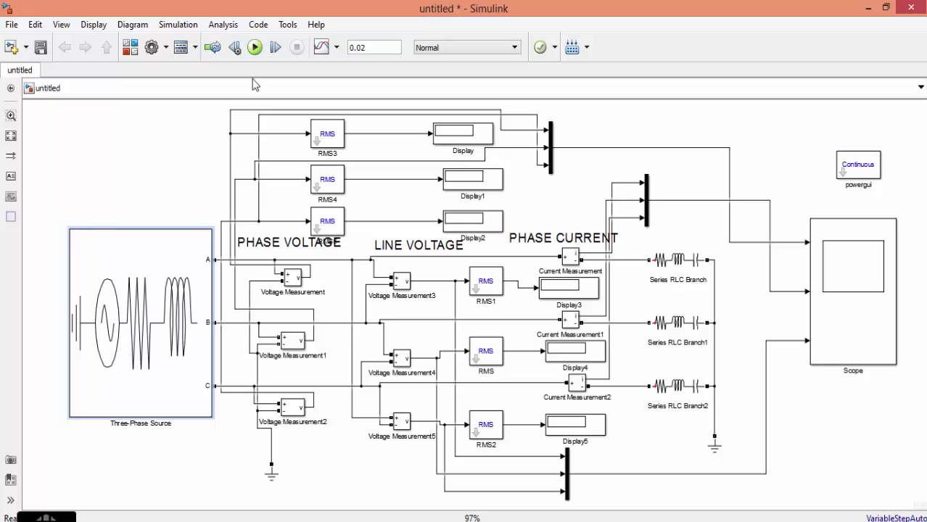
- Run the simulation and open the Scope in a maximized window to view the waveforms
{"action": "key", "text": "ctrl+t"}
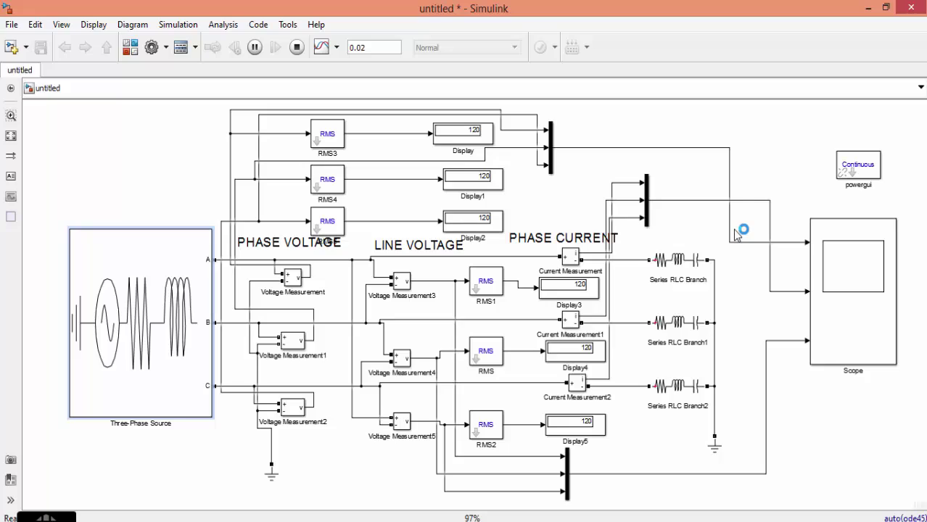
{"action": "left_click", "coordinate": [674, 258]}
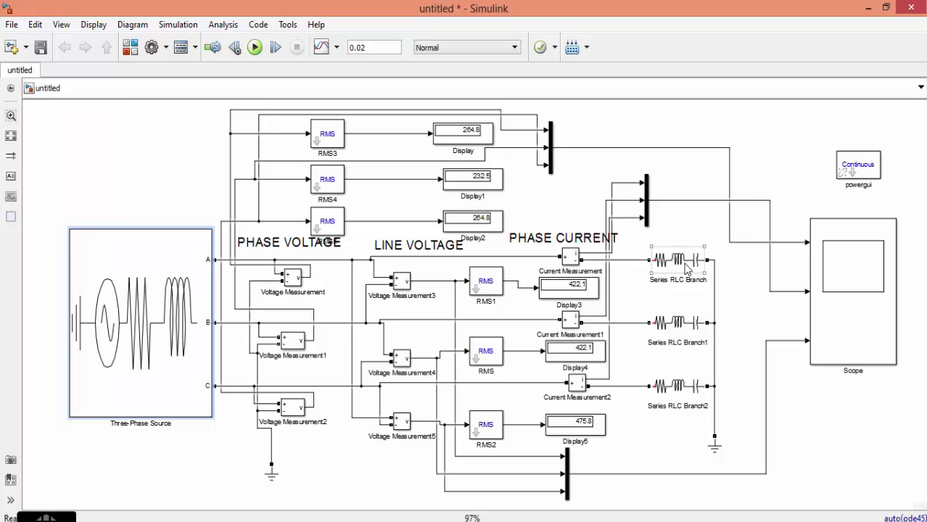
{"action": "left_click", "coordinate": [843, 253]}
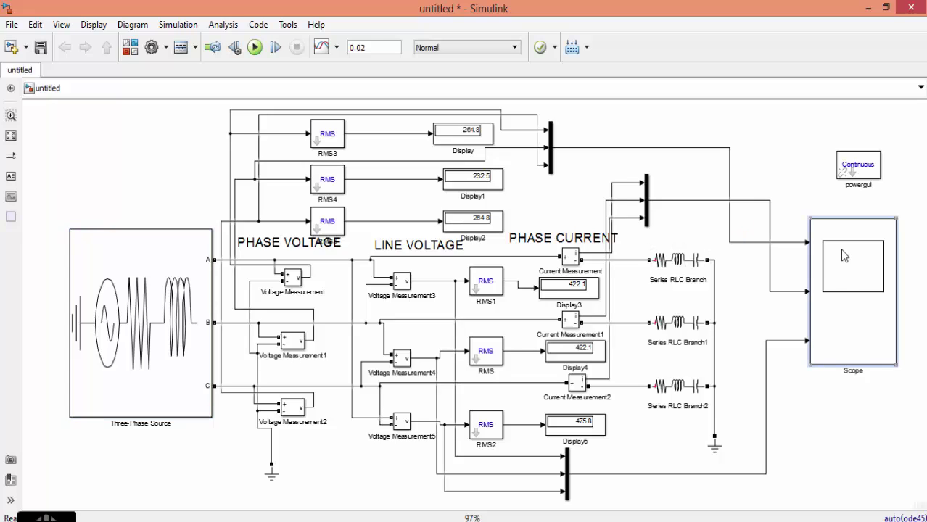
{"action": "double_click", "coordinate": [840, 249]}
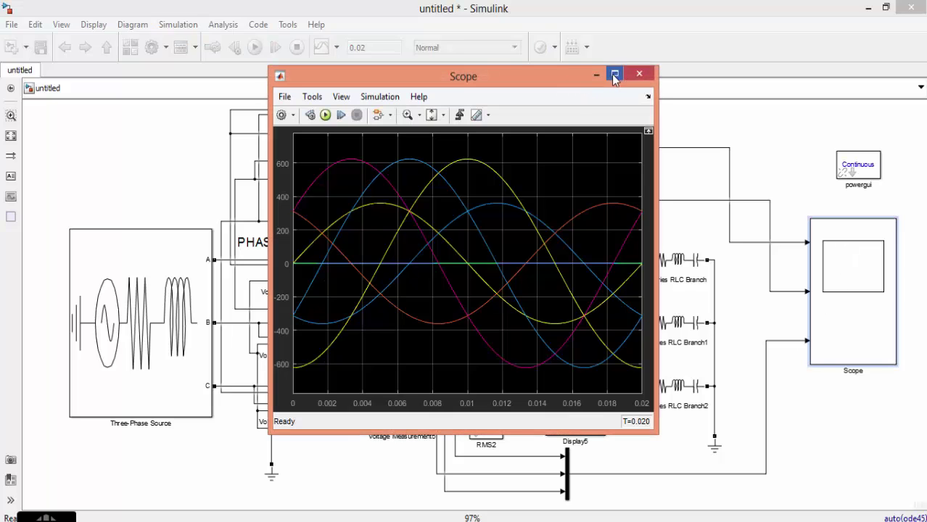
{"action": "left_click", "coordinate": [615, 74]}
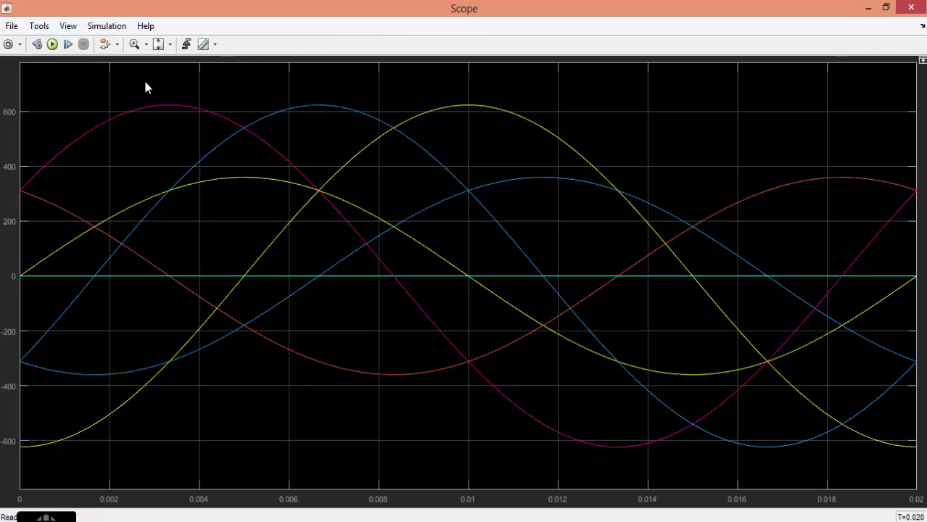
- Change the Scope layout to three displays stacked in a single column
{"action": "left_click", "coordinate": [21, 45]}
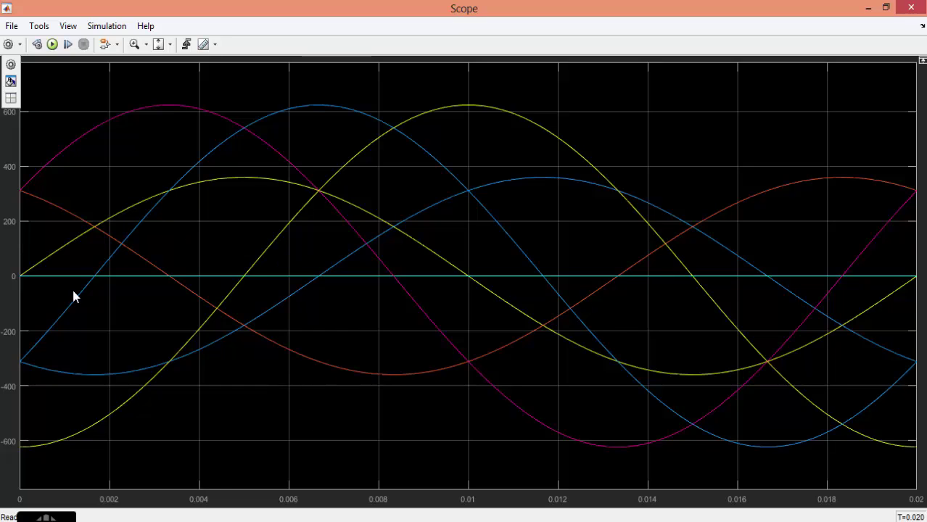
{"action": "left_click", "coordinate": [16, 105]}
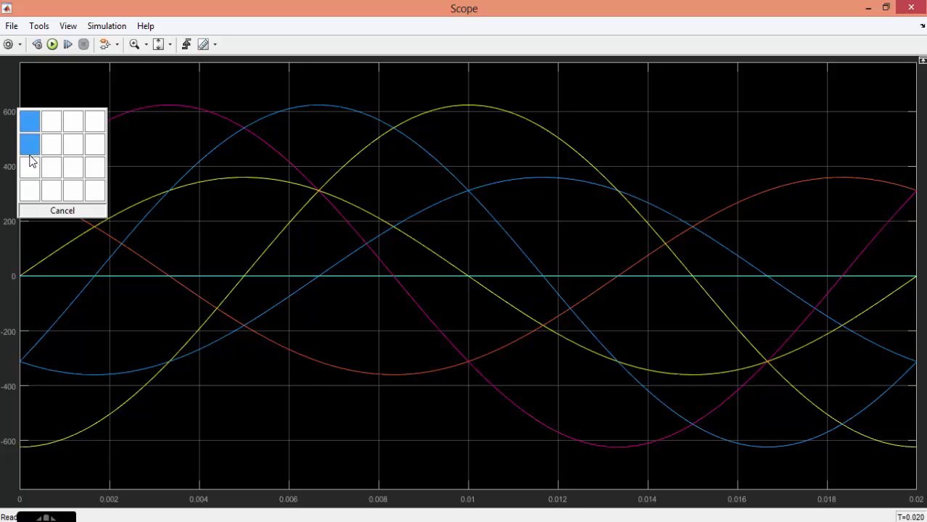
{"action": "left_click", "coordinate": [30, 156]}
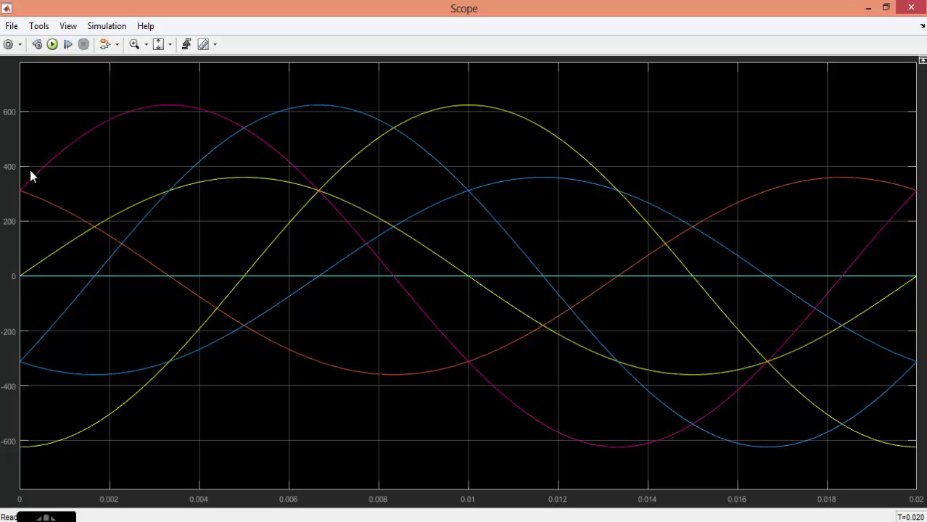
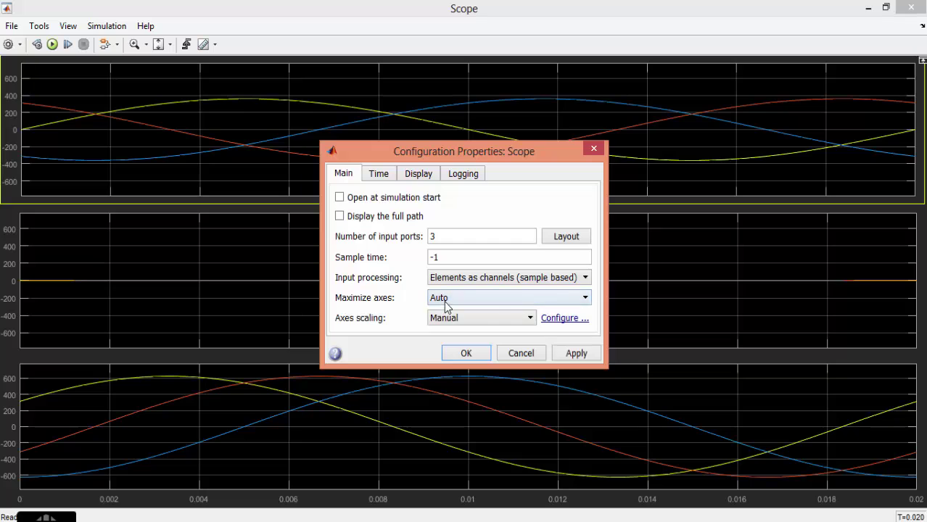
- Set the Scope's axes scaling to Auto and time-axis labels to All, and enable Show time-axis label
{"action": "left_click", "coordinate": [451, 321]}
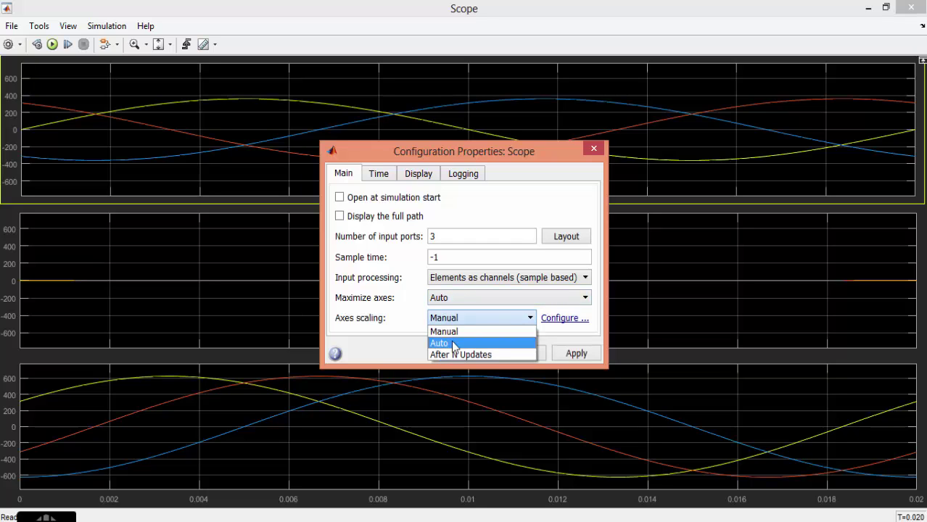
{"action": "left_click", "coordinate": [451, 340]}
{"action": "left_click", "coordinate": [391, 179]}
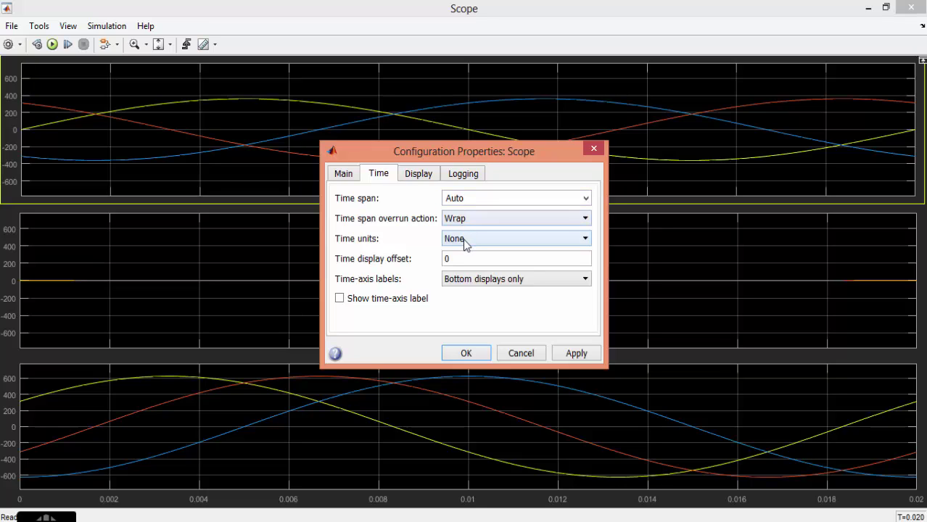
{"action": "left_click", "coordinate": [471, 280]}
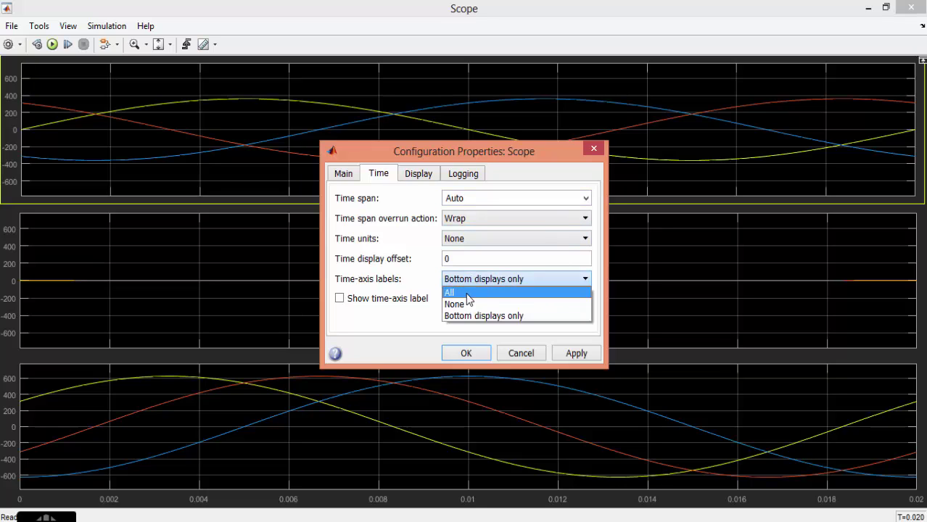
{"action": "left_click", "coordinate": [465, 292]}
{"action": "left_click", "coordinate": [424, 178]}
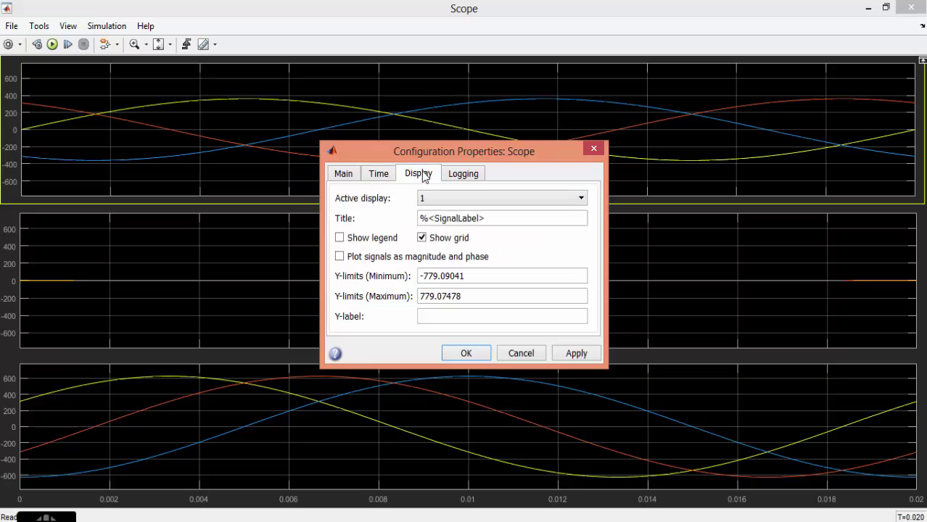
{"action": "left_click", "coordinate": [376, 176]}
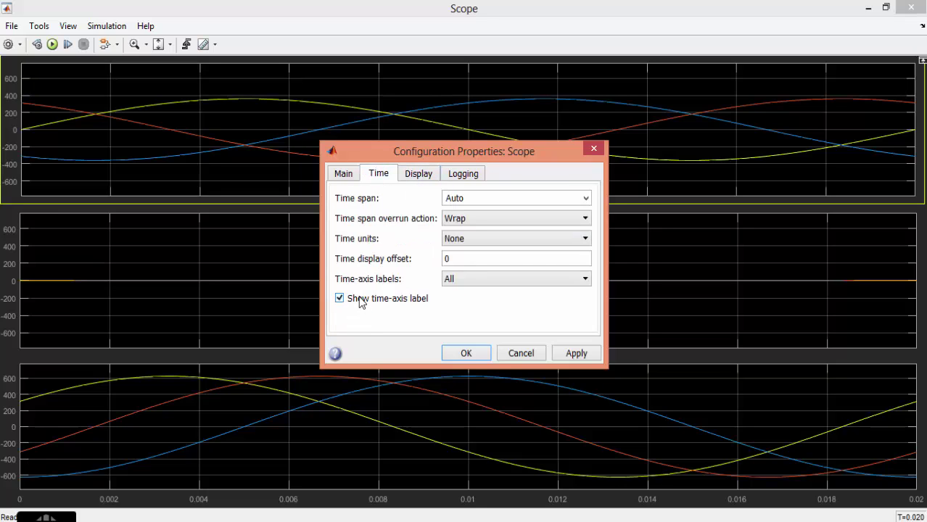
- Turn on the legends for Scope displays 1 and 3 and apply the settings
{"action": "left_click", "coordinate": [418, 178]}
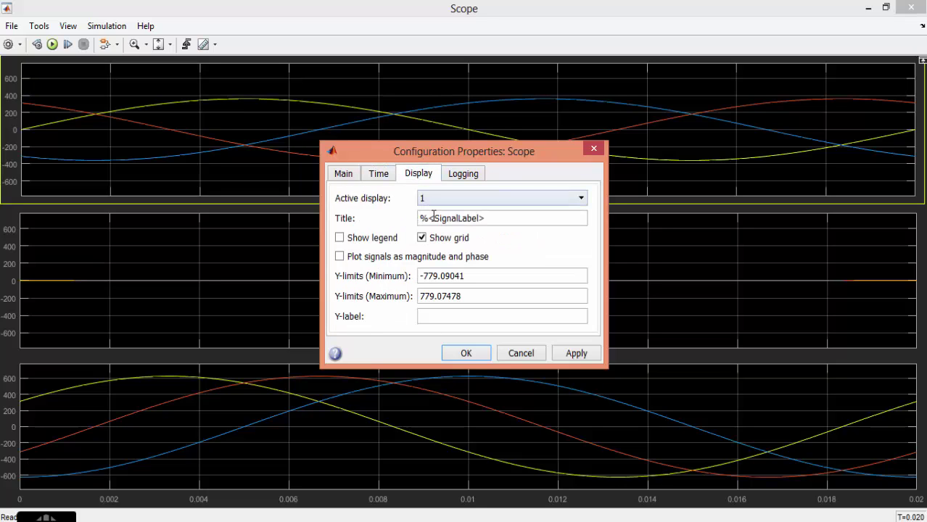
{"action": "left_click", "coordinate": [367, 238]}
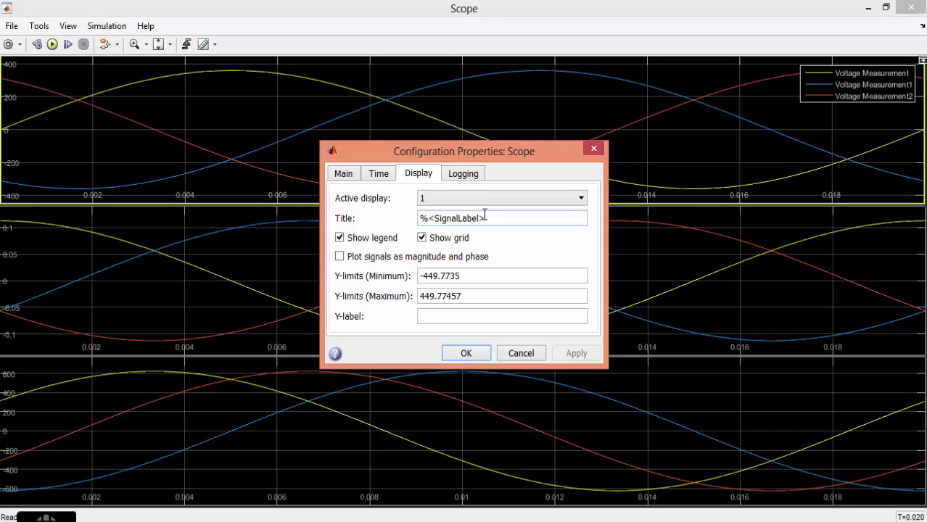
{"action": "left_click", "coordinate": [435, 199]}
{"action": "left_click", "coordinate": [434, 219]}
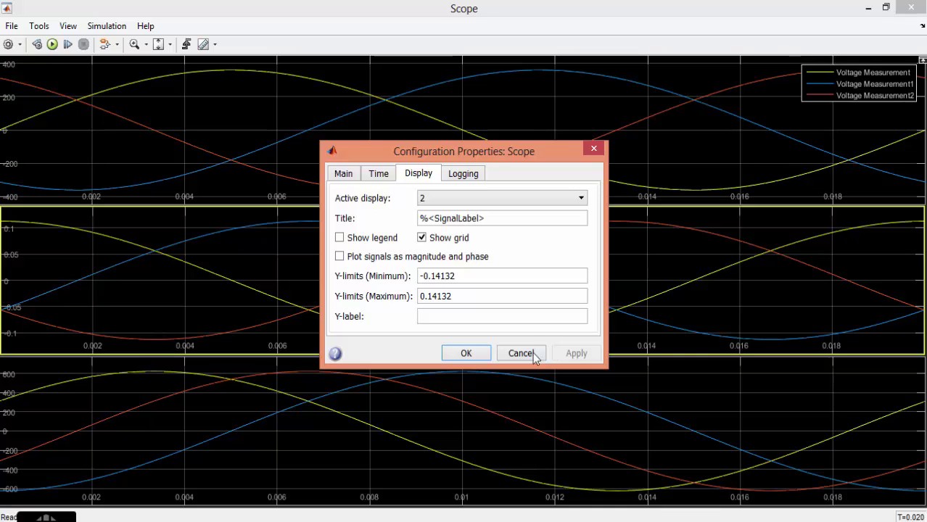
{"action": "left_click", "coordinate": [451, 200]}
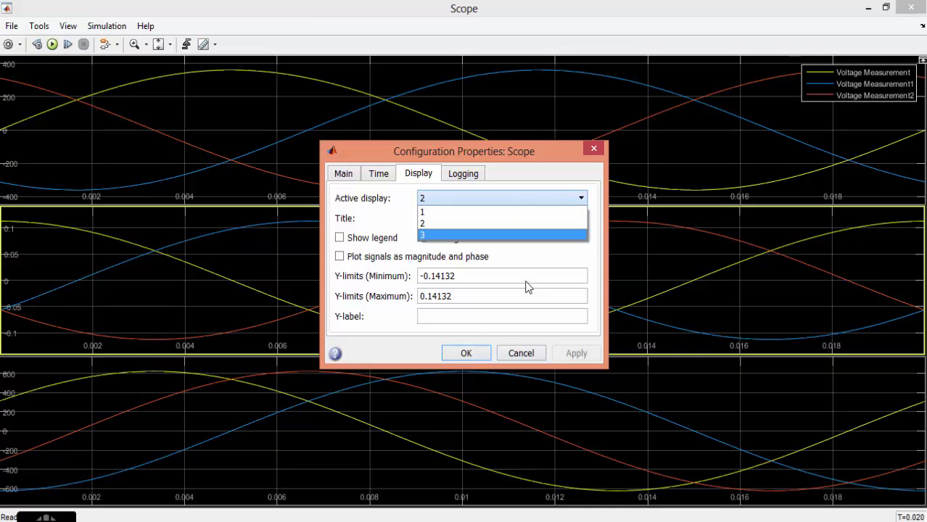
{"action": "left_click", "coordinate": [428, 224]}
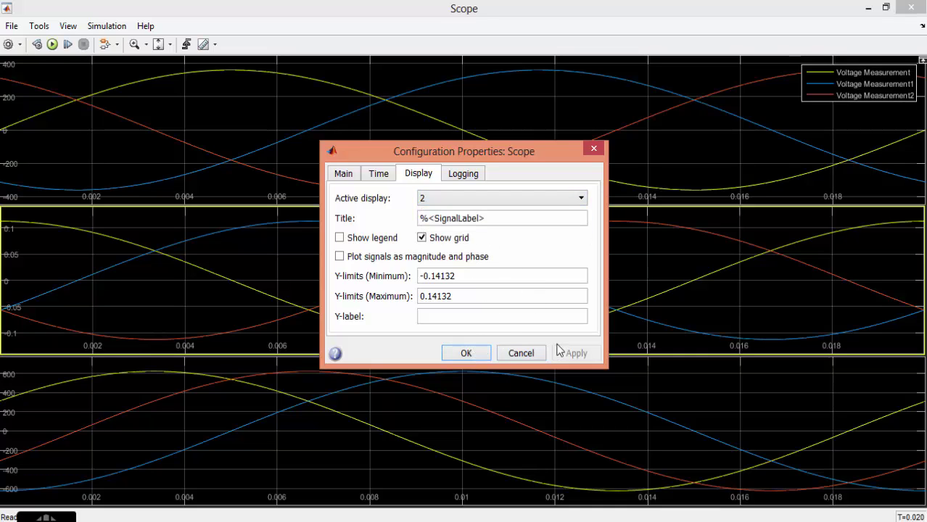
{"action": "left_click", "coordinate": [441, 200]}
{"action": "left_click", "coordinate": [438, 238]}
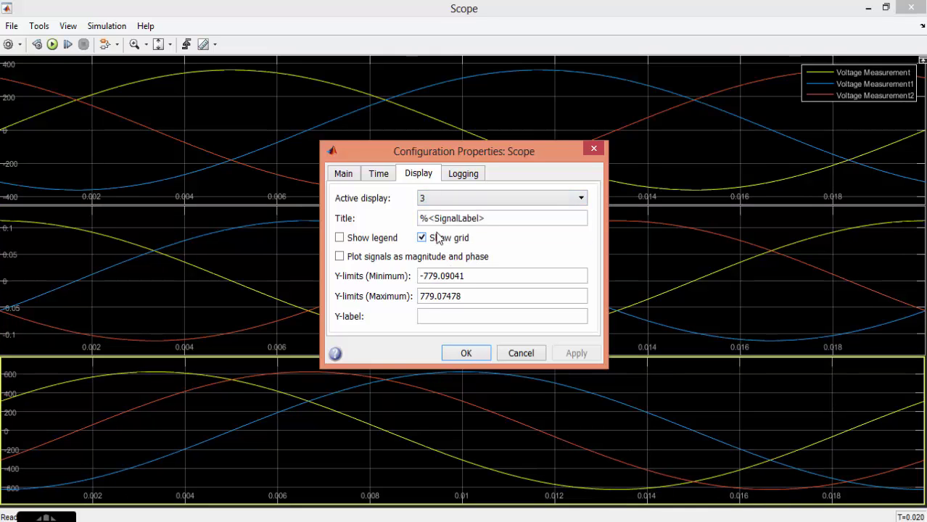
{"action": "left_click", "coordinate": [391, 237]}
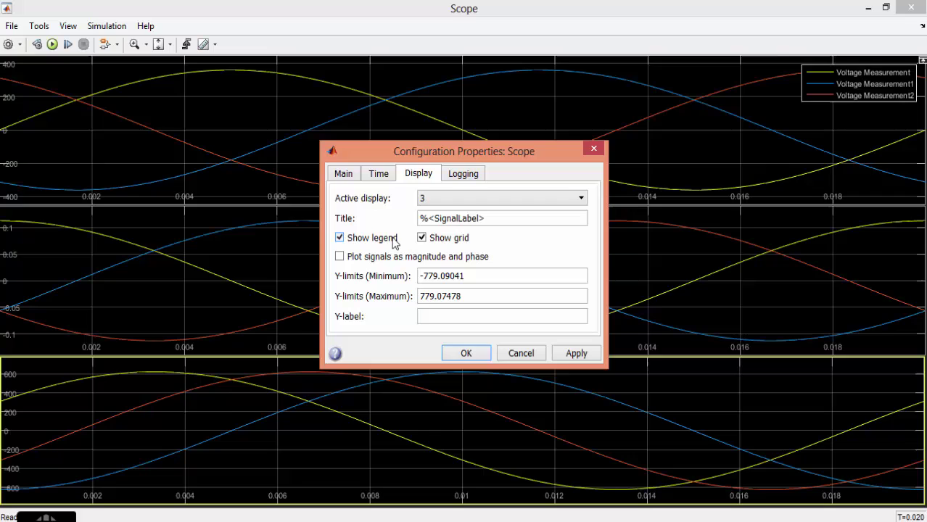
{"action": "left_click", "coordinate": [569, 354]}
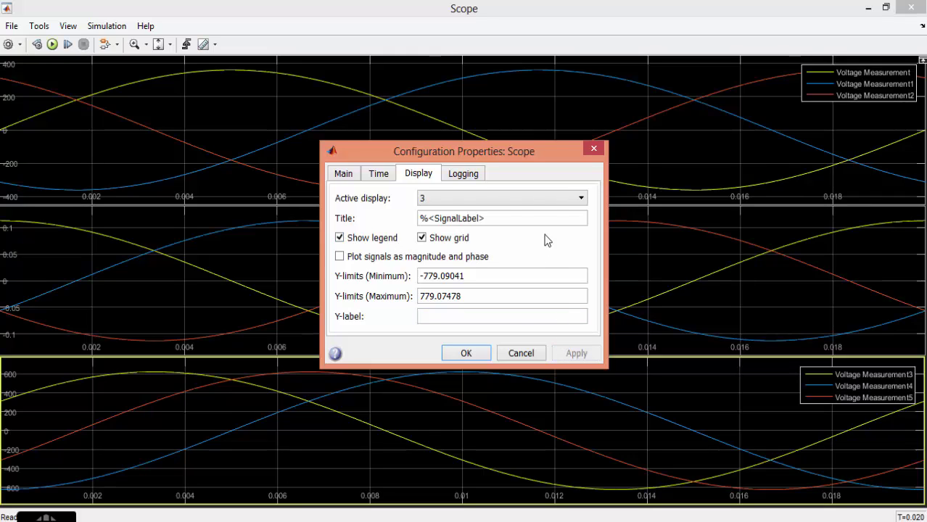
- Turn on the legend for Scope display 2 and close the configuration properties
{"action": "left_click", "coordinate": [502, 200]}
{"action": "left_click", "coordinate": [475, 231]}
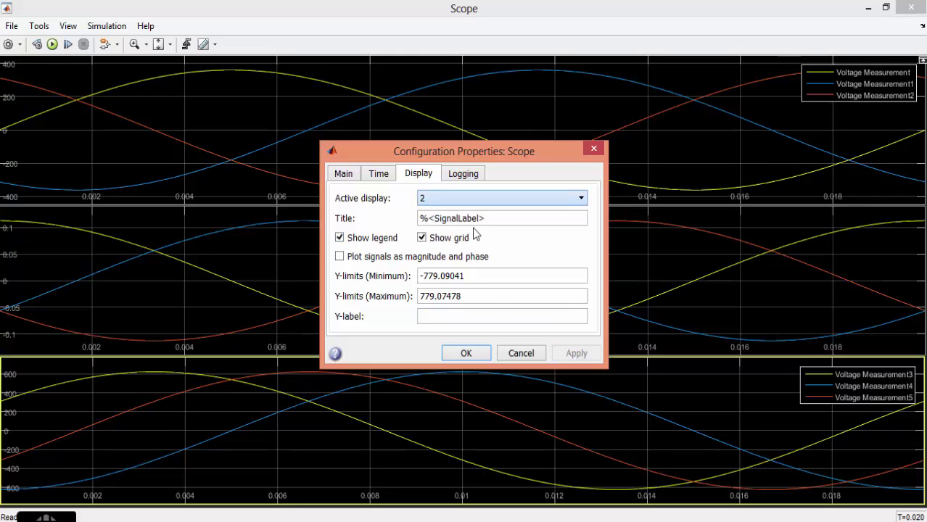
{"action": "left_click", "coordinate": [340, 237]}
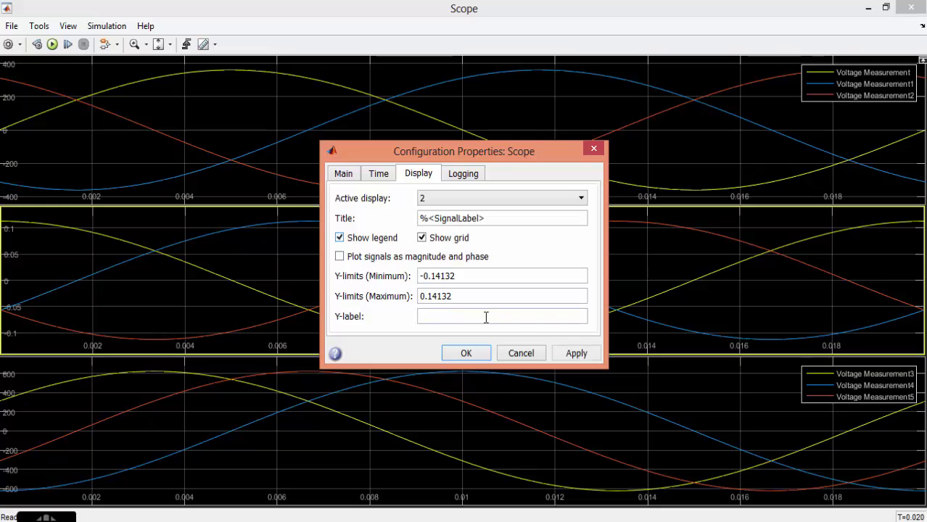
{"action": "left_click", "coordinate": [560, 355]}
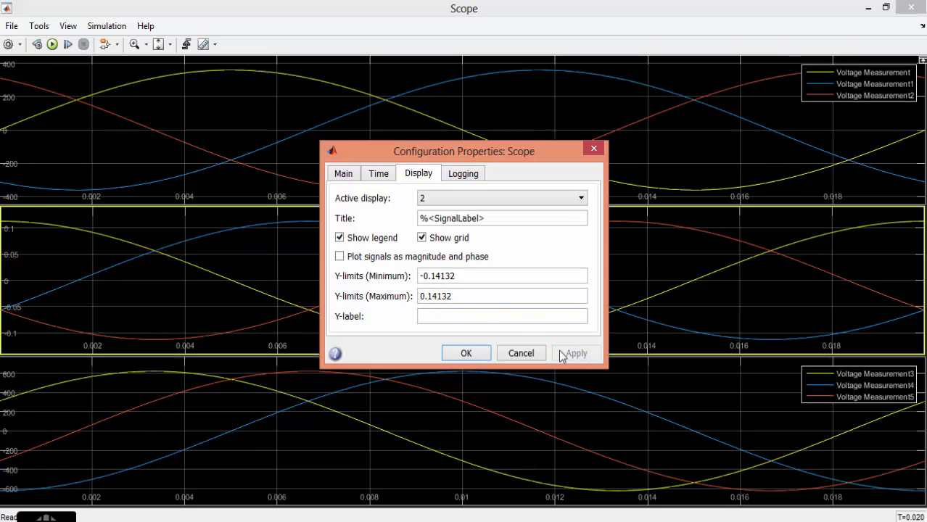
{"action": "left_click", "coordinate": [462, 355]}
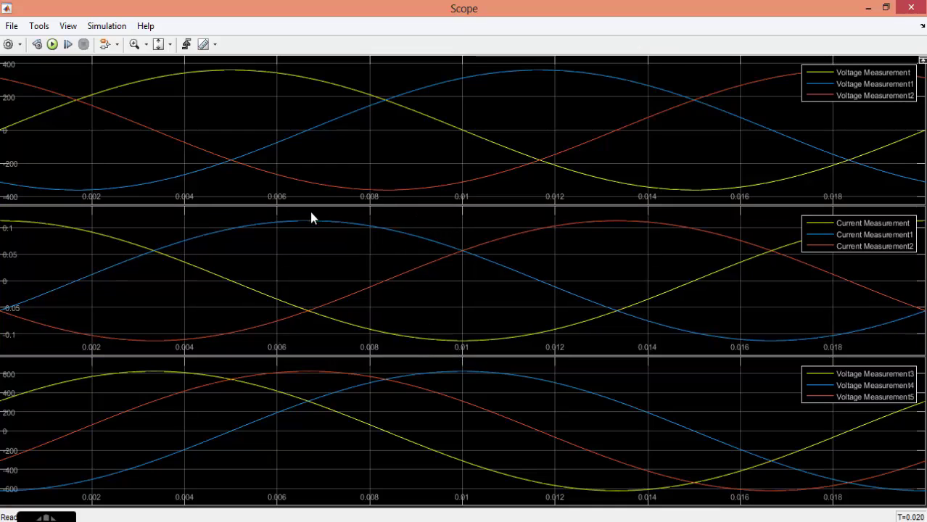